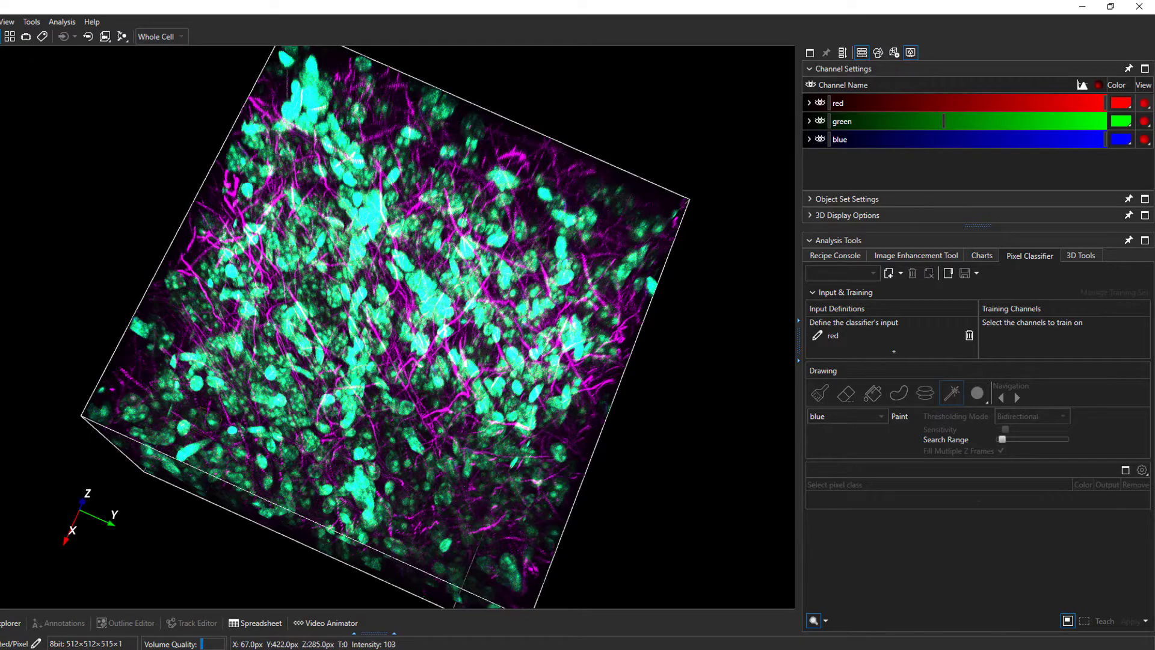
# Show the volume as a 2D slice at 300% zoom and create a new 3D pixel classifier.
pyautogui.click(1, 36)
pyautogui.moveTo(262, 263); pyautogui.dragTo(385, 283)
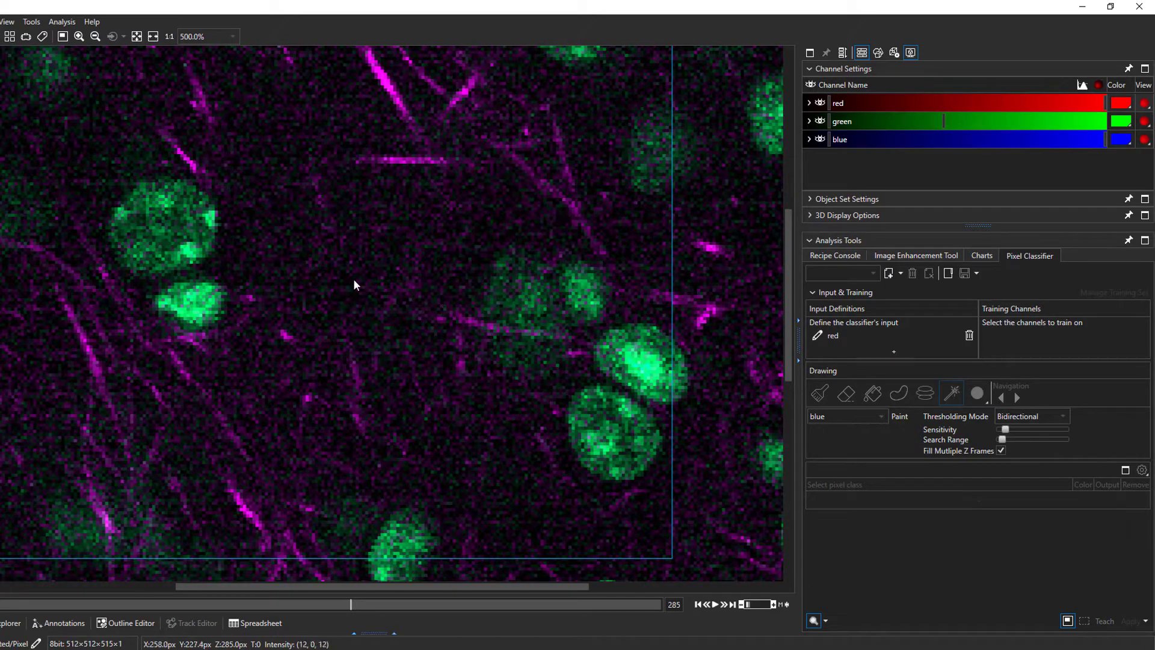
pyautogui.scroll(-3, 515, 334)
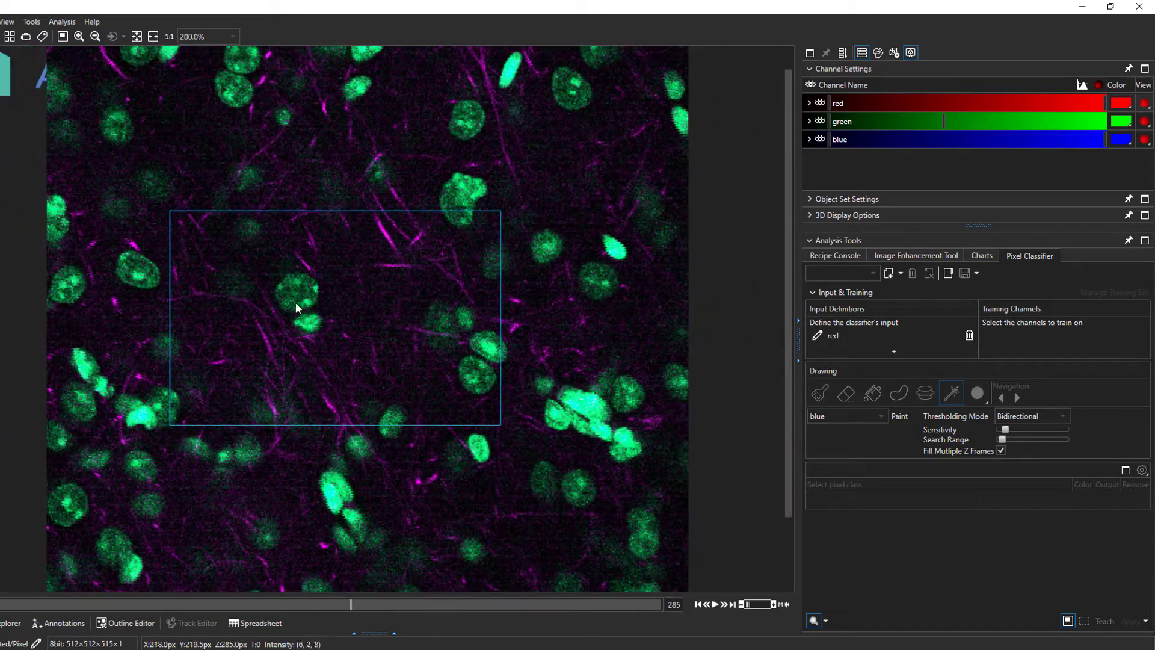
pyautogui.scroll(2, 292, 302)
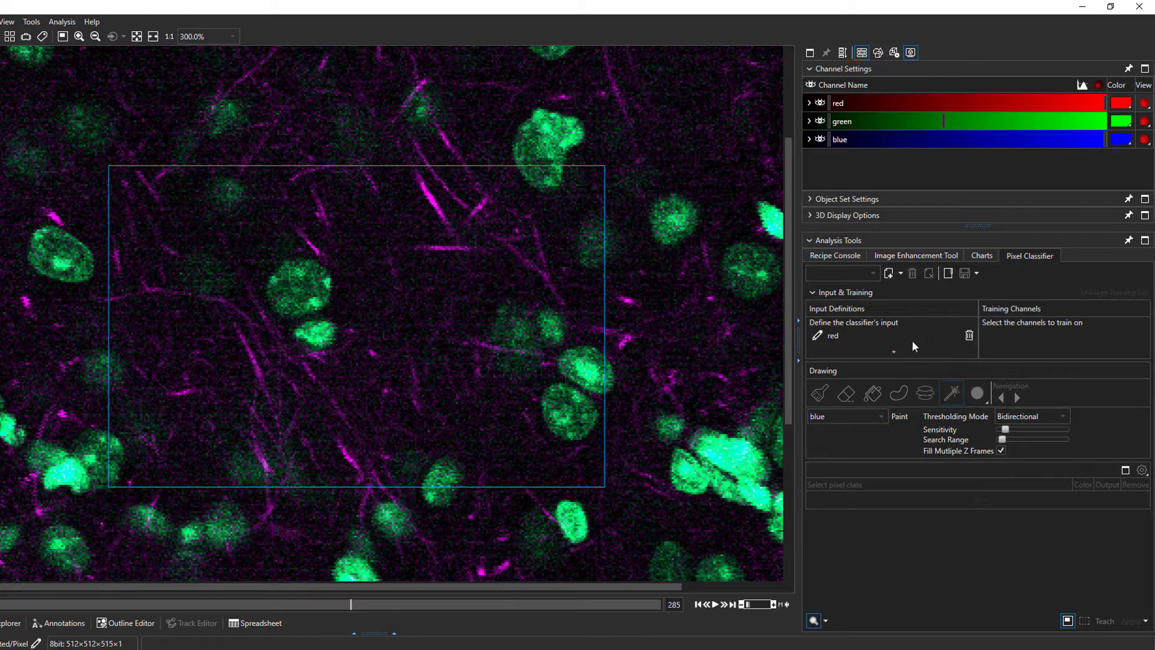
pyautogui.click(889, 273)
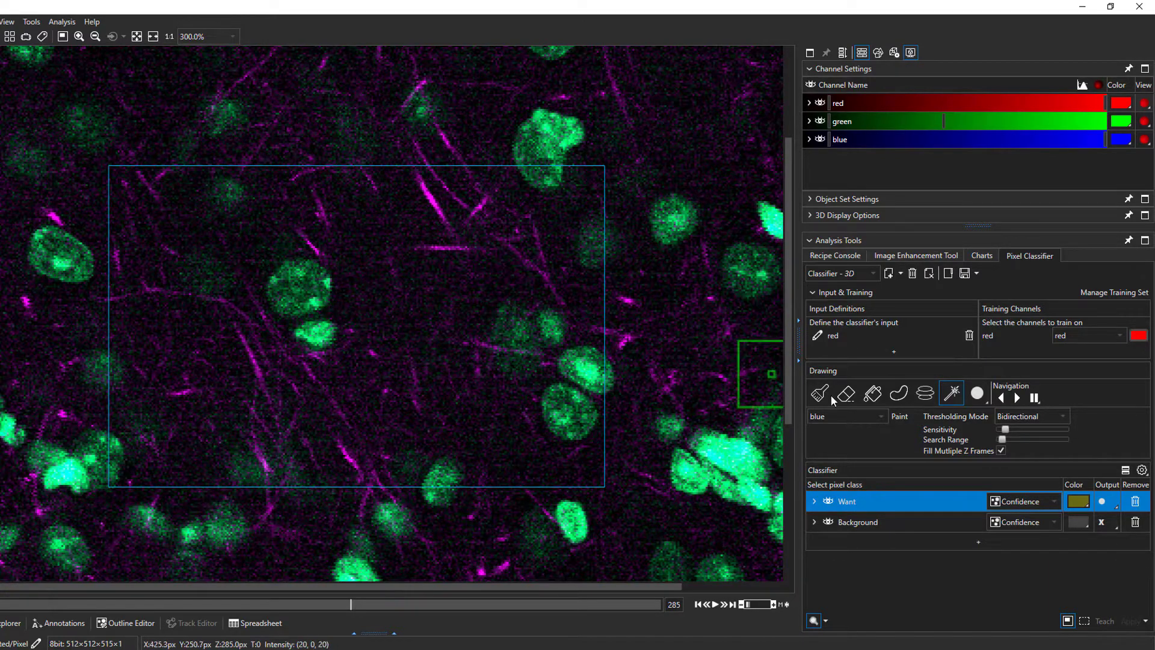
# Set the drawing and training channels to green, and hide the blue and red channels.
pyautogui.click(844, 417)
pyautogui.click(835, 446)
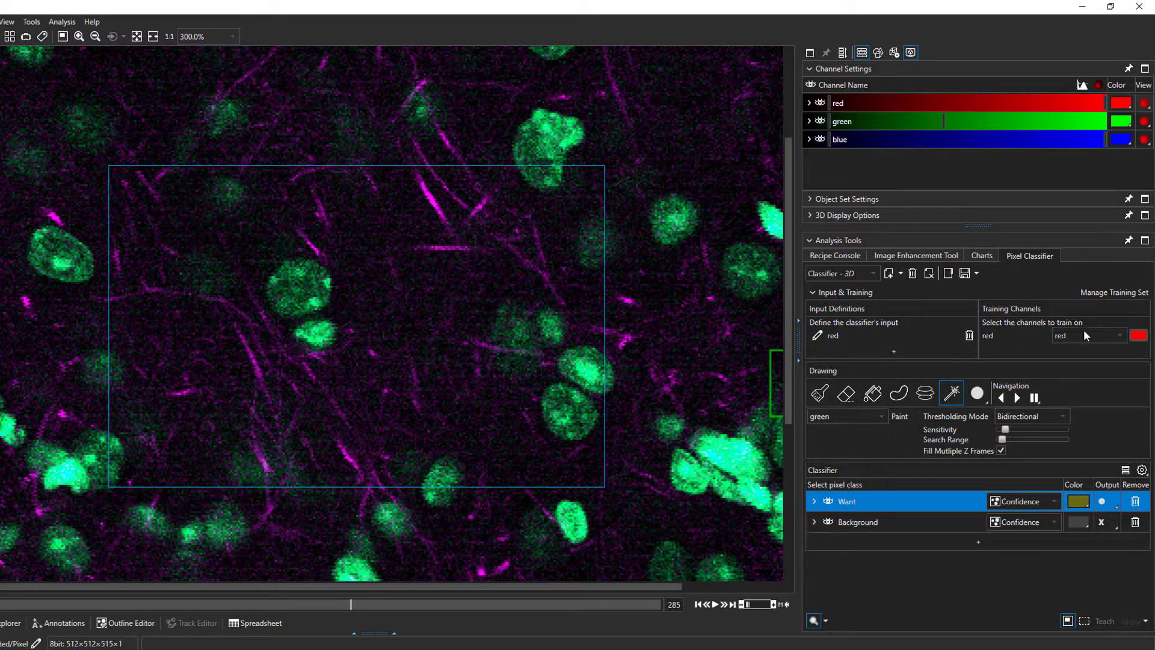
pyautogui.click(1074, 365)
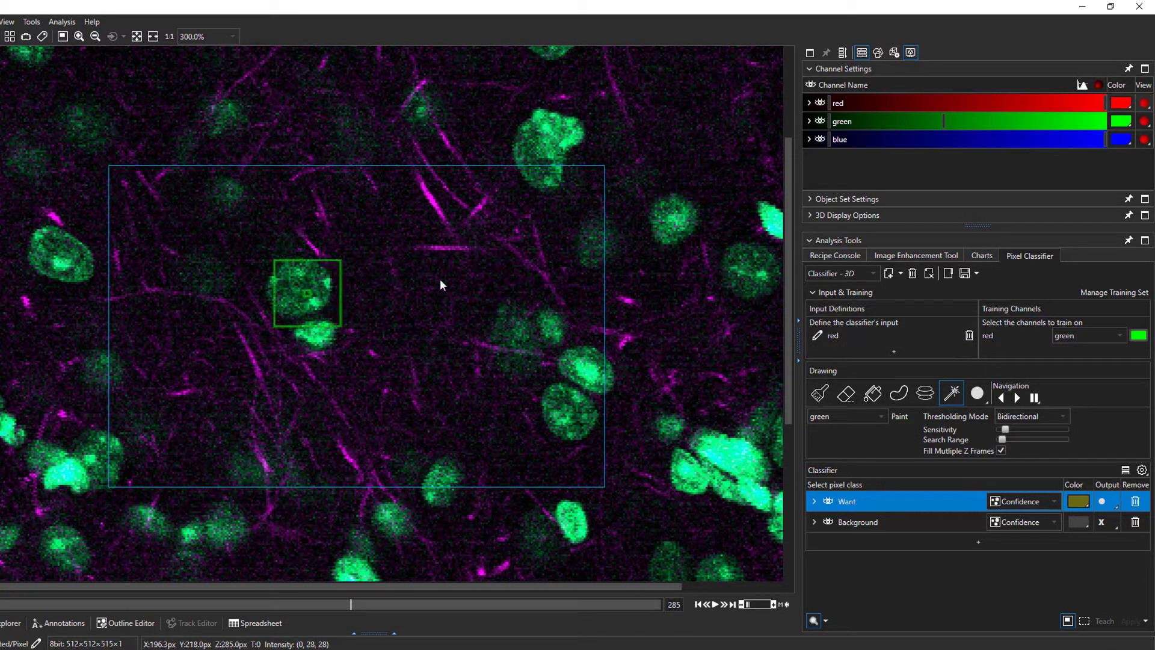
pyautogui.click(819, 139)
pyautogui.click(819, 102)
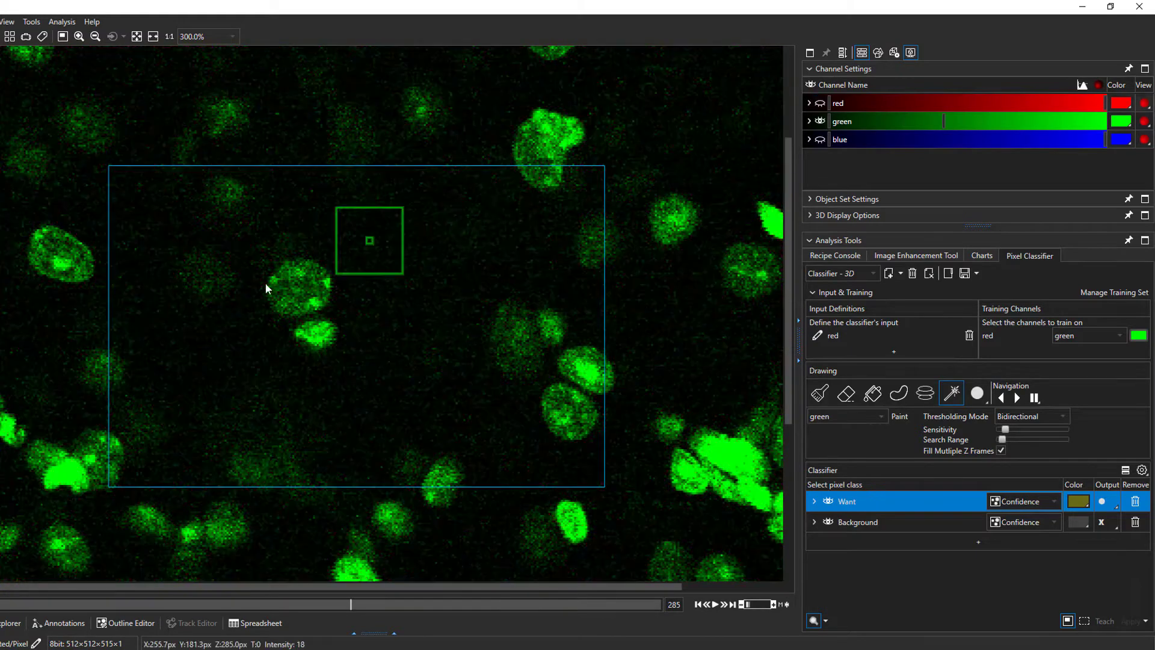
# Brush Want over the round nucleus and Background over the dark area beside it and, with a smaller brush, between the two touching nuclei.
pyautogui.click(819, 396)
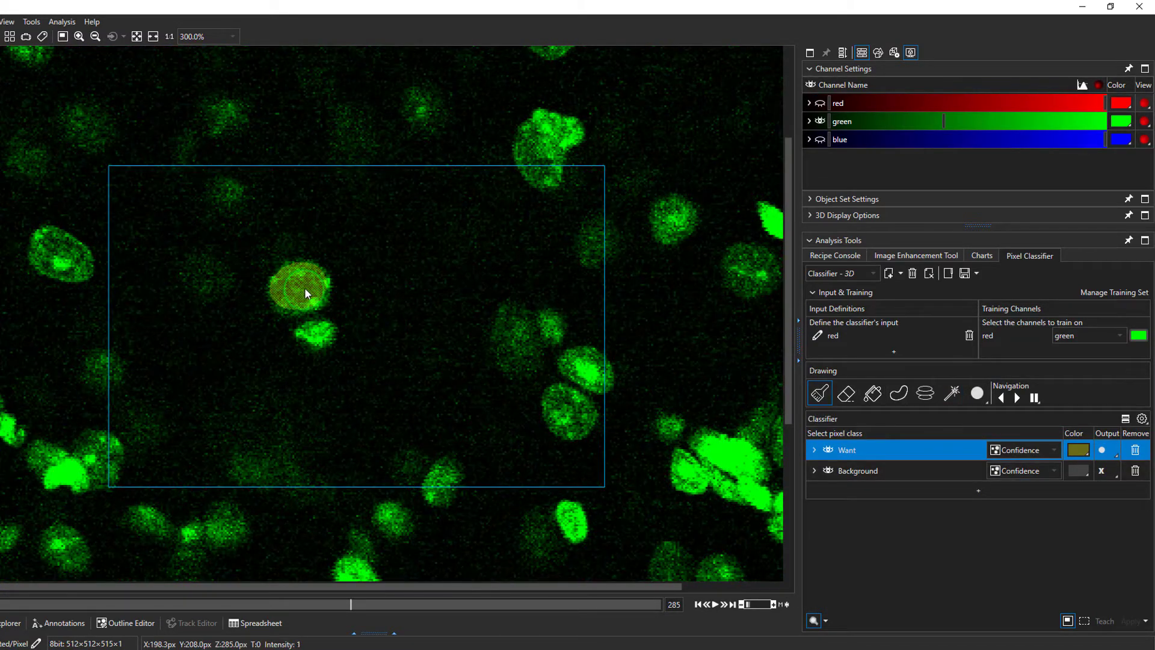
pyautogui.click(851, 470)
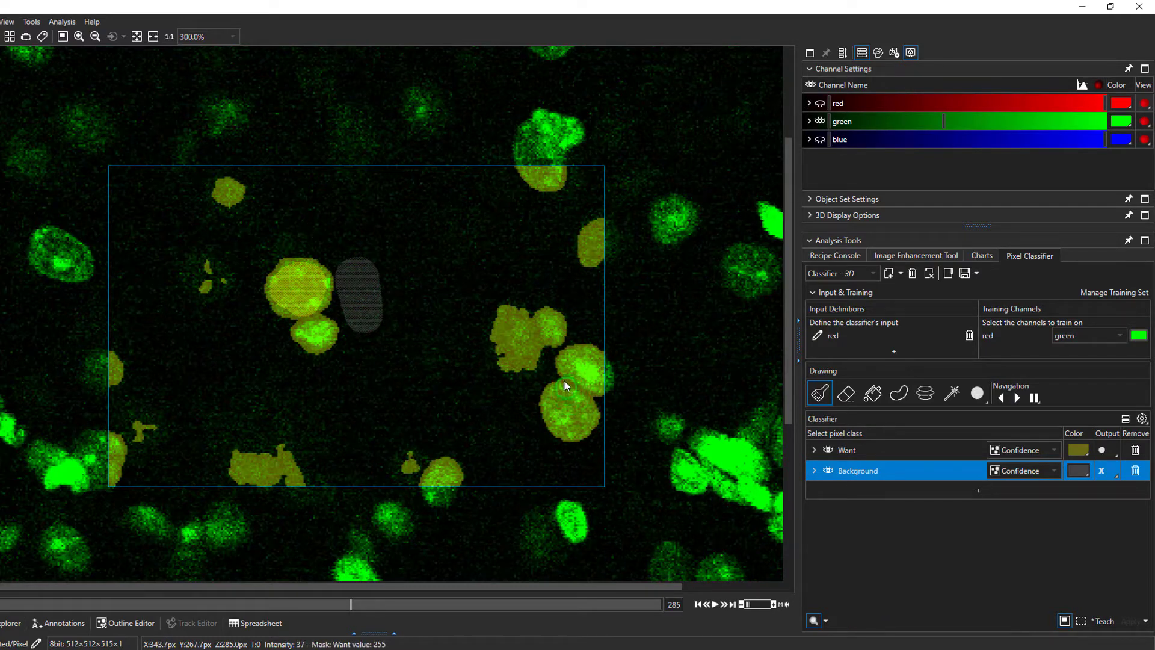
pyautogui.keyDown('ctrl'); pyautogui.scroll(-2, 565, 379); pyautogui.keyUp('ctrl')
pyautogui.moveTo(571, 382); pyautogui.dragTo(598, 395)
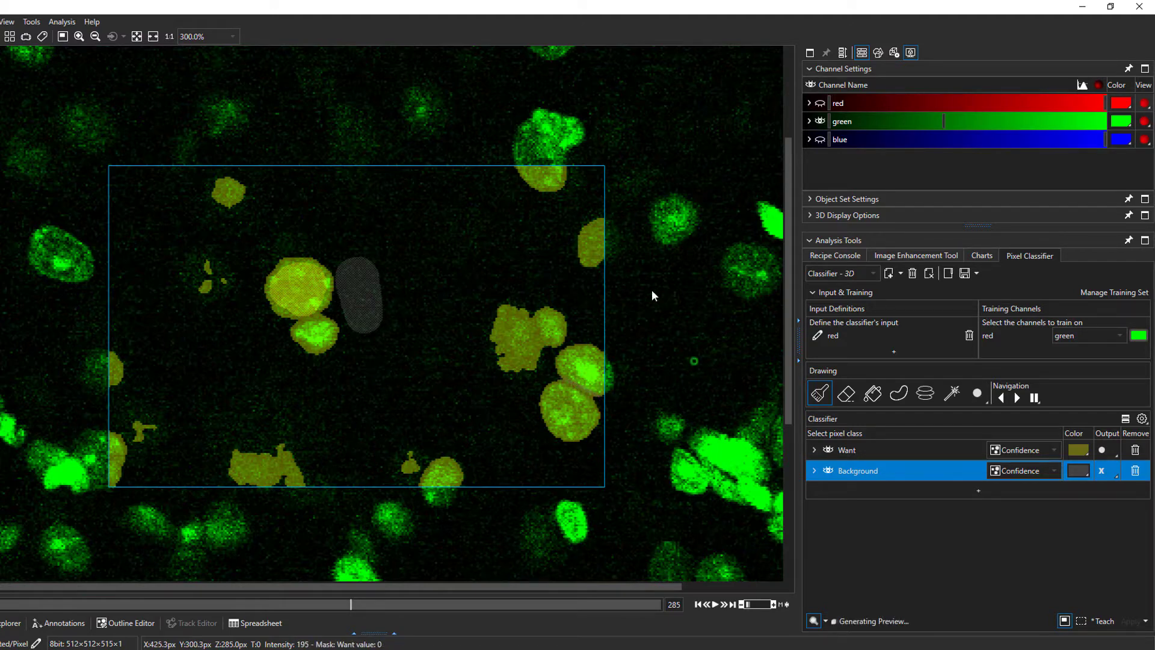
# At Z frame 205, mark the bright unlabelled nucleus as Want using the Magic Wand with a higher sensitivity.
pyautogui.moveTo(368, 599)
pyautogui.mouseDown()
pyautogui.moveTo(403, 606)
pyautogui.moveTo(243, 606)
pyautogui.mouseUp()
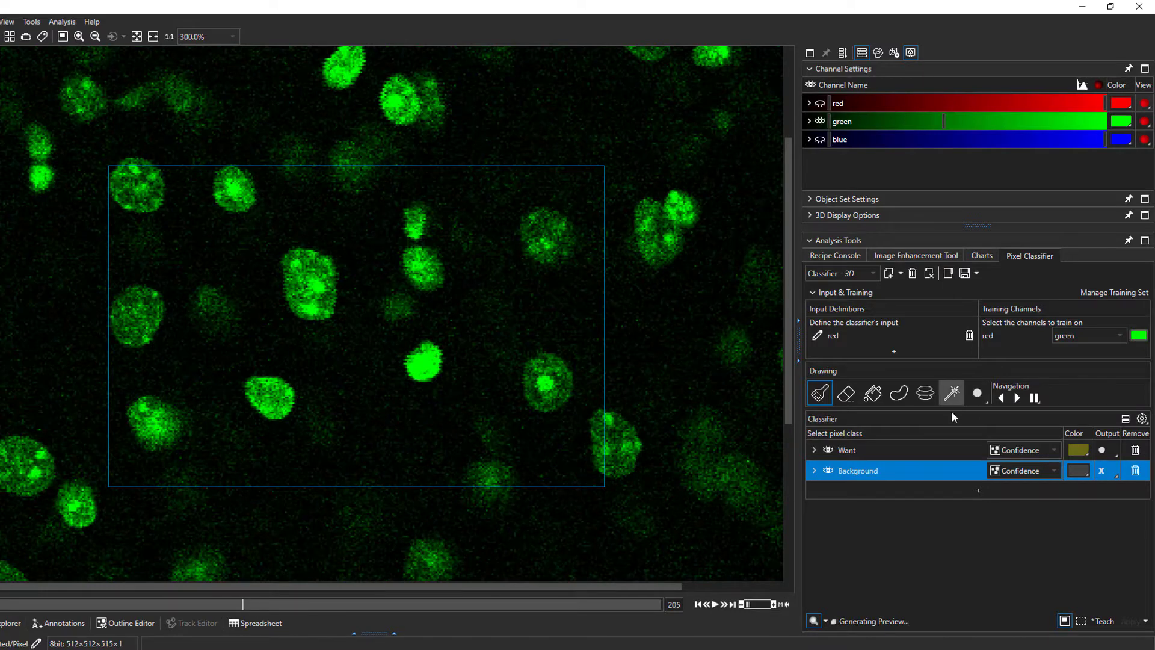
pyautogui.click(952, 395)
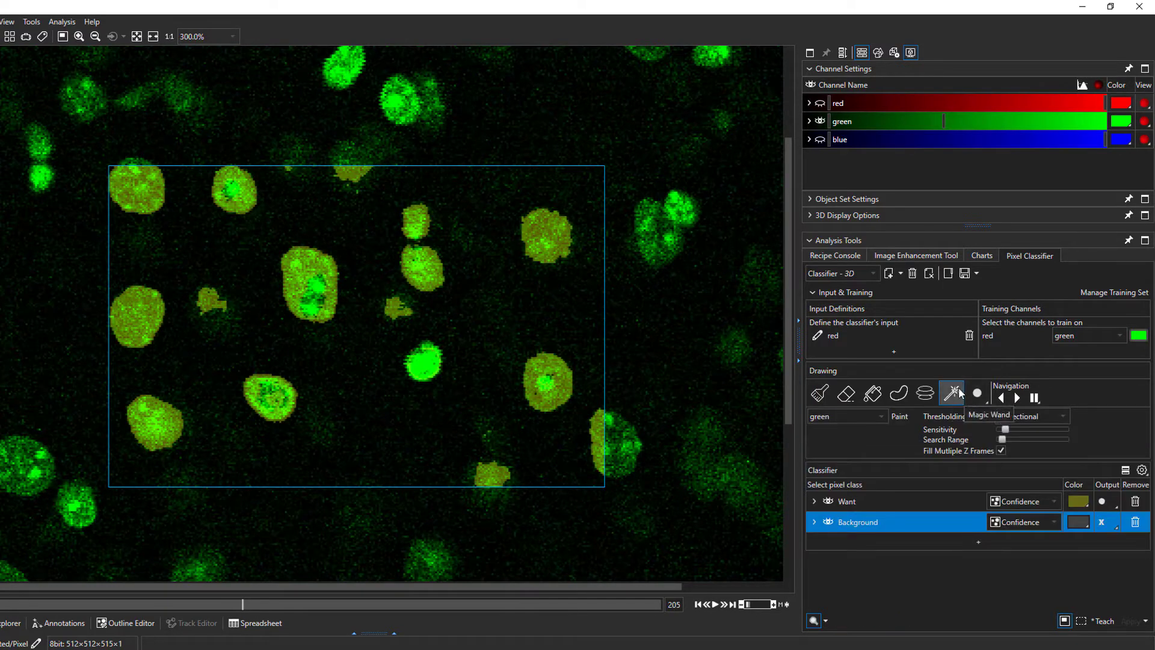
pyautogui.click(919, 502)
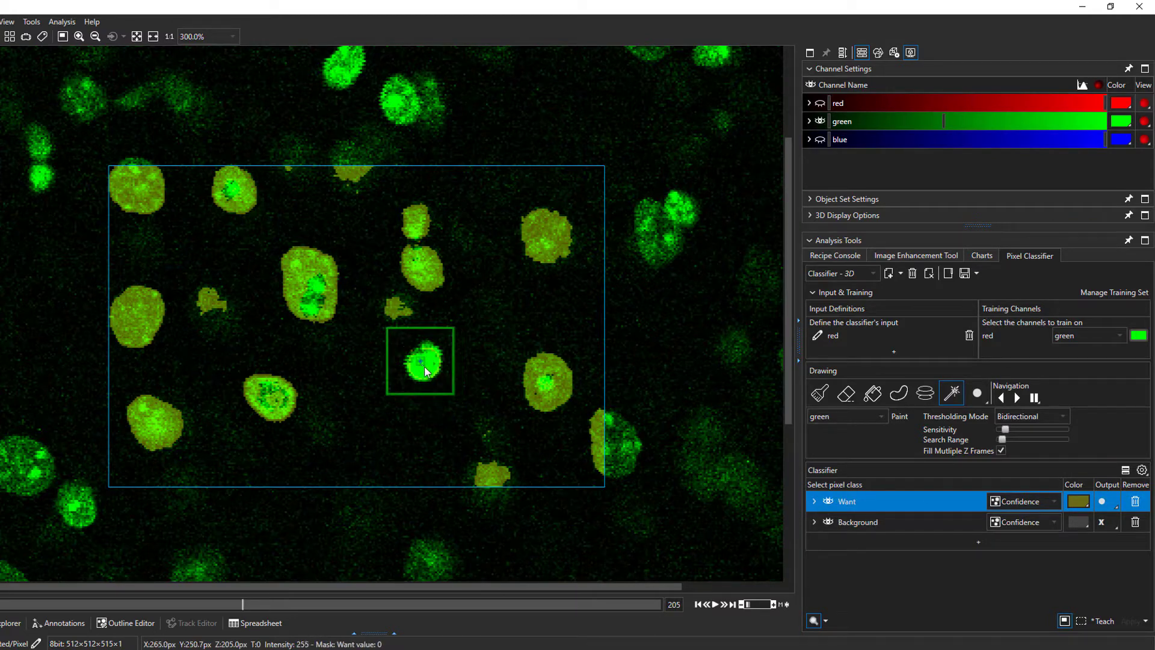
pyautogui.moveTo(426, 371); pyautogui.dragTo(431, 376)
pyautogui.moveTo(633, 378); pyautogui.dragTo(431, 370)
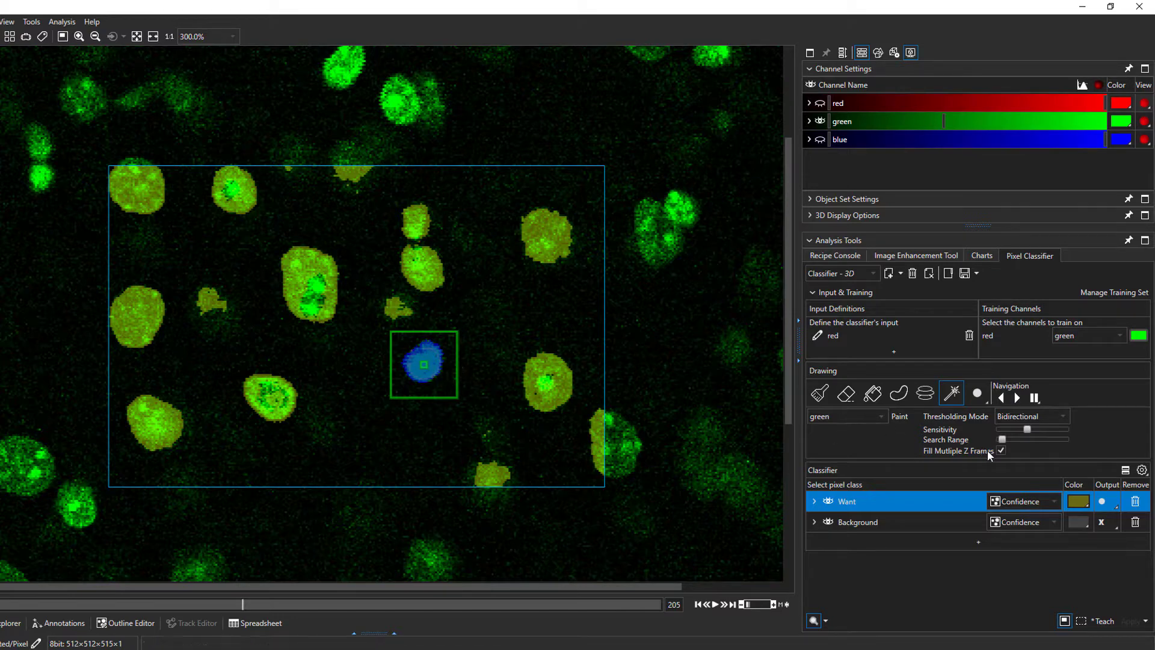
pyautogui.click(449, 388)
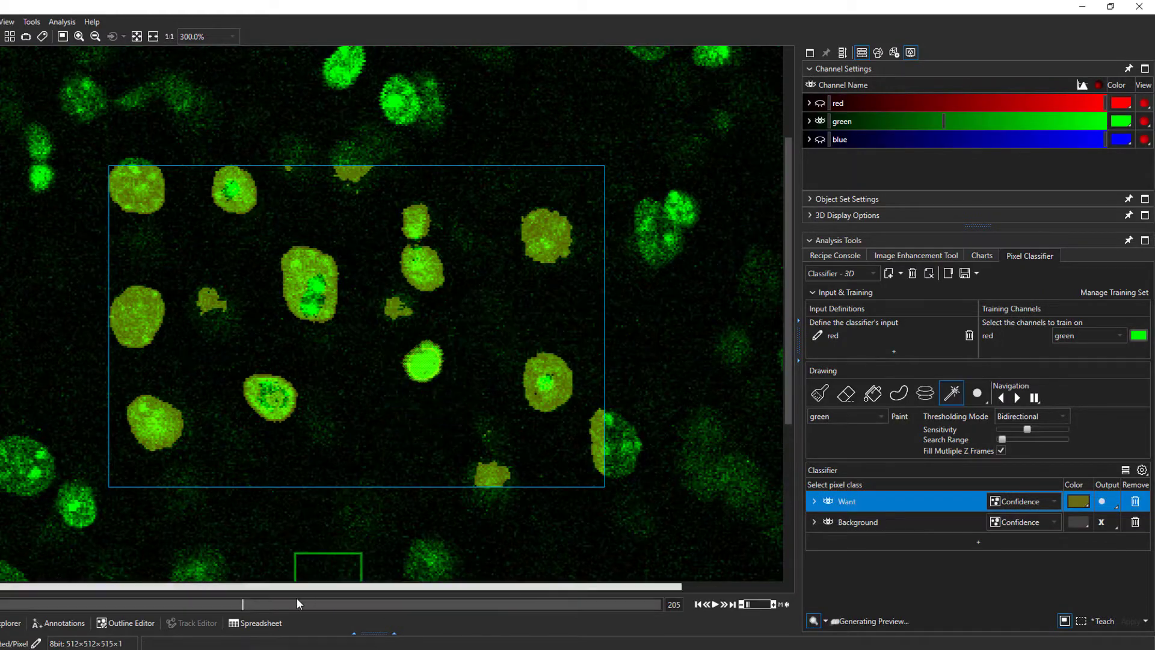
# Change the Want class colour to blue.
pyautogui.moveTo(248, 602)
pyautogui.mouseDown()
pyautogui.moveTo(221, 601)
pyautogui.moveTo(241, 601)
pyautogui.mouseUp()
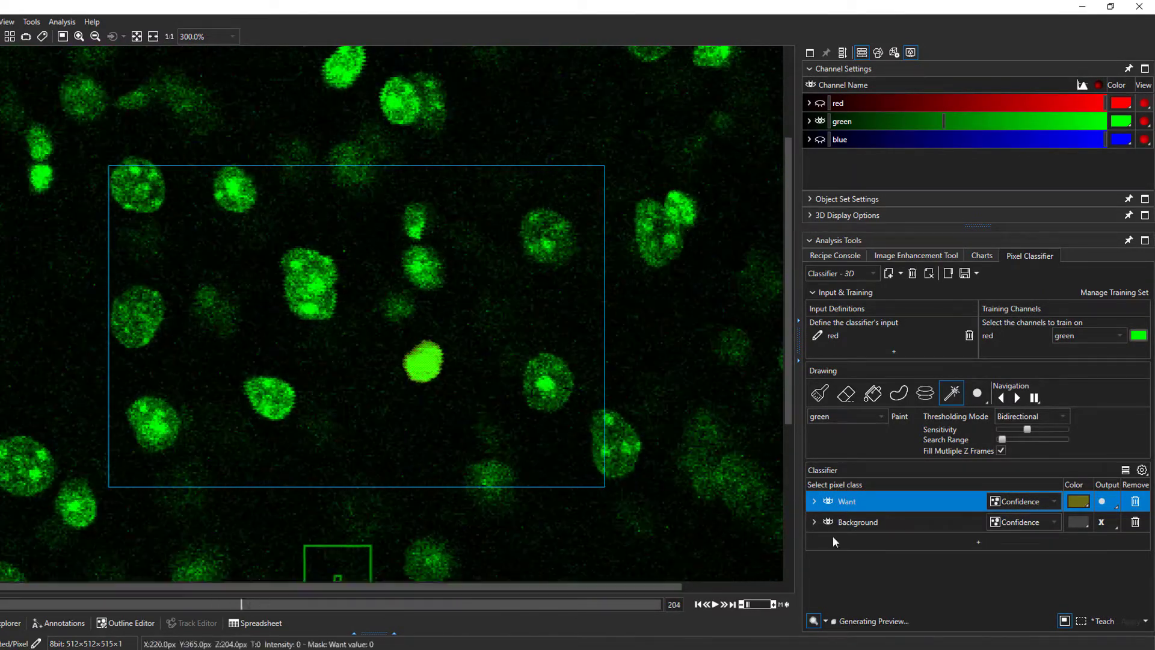
pyautogui.click(1080, 503)
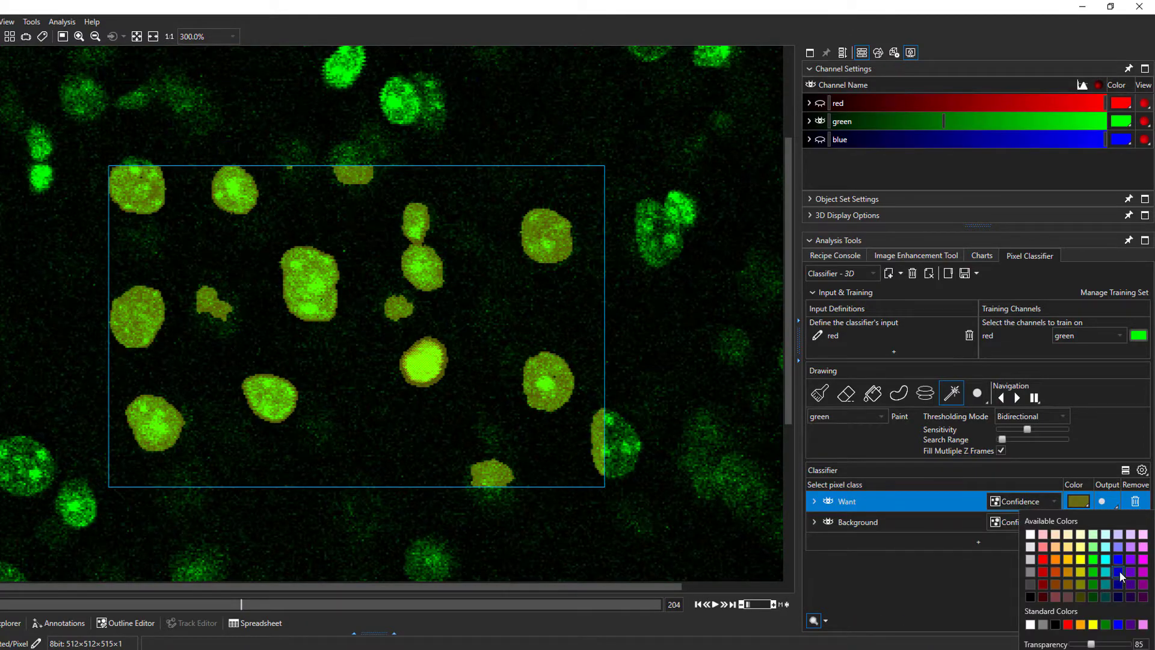
pyautogui.click(1119, 571)
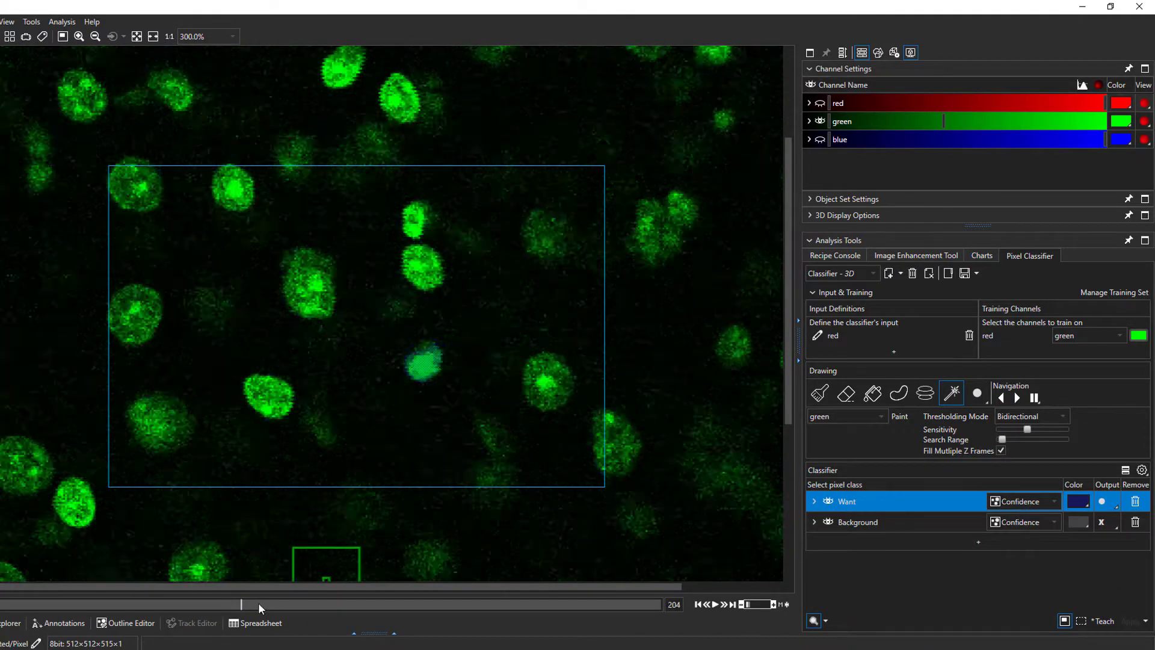
# At Z frame 207, mark the elongated bright nucleus and a round nucleus above the preview region as Want with the Magic Wand.
pyautogui.moveTo(258, 601); pyautogui.dragTo(232, 601)
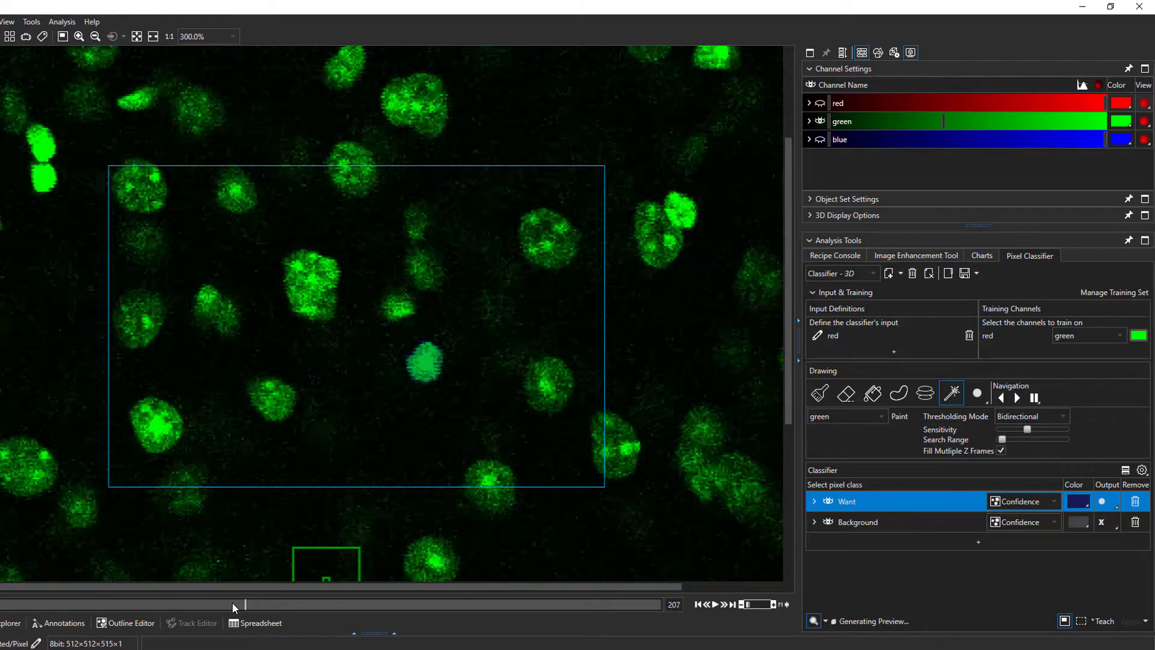
pyautogui.scroll(6, 419, 384)
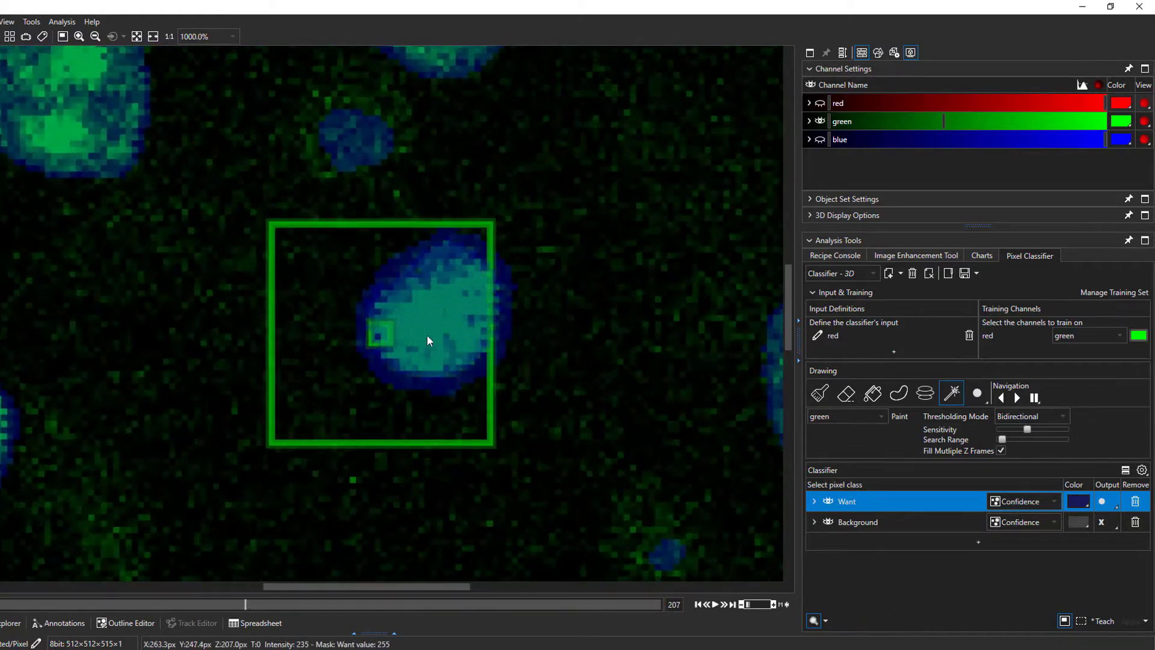
pyautogui.scroll(-6, 427, 342)
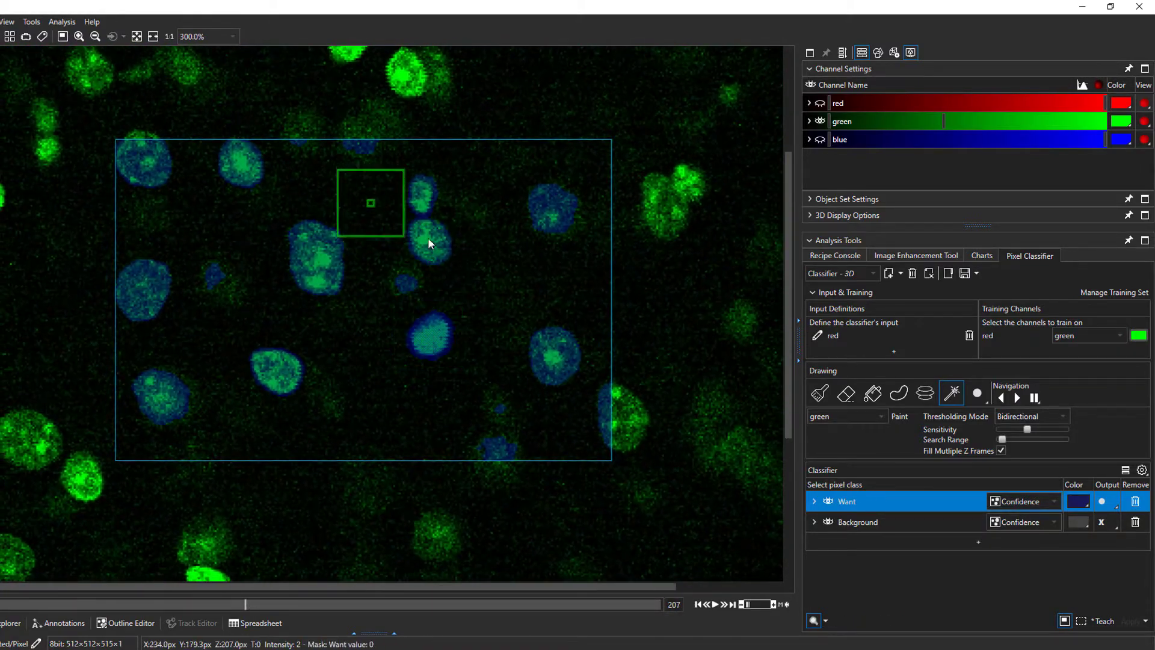
pyautogui.moveTo(591, 253); pyautogui.dragTo(565, 445, button='middle')
pyautogui.moveTo(457, 174); pyautogui.dragTo(500, 265, button='middle')
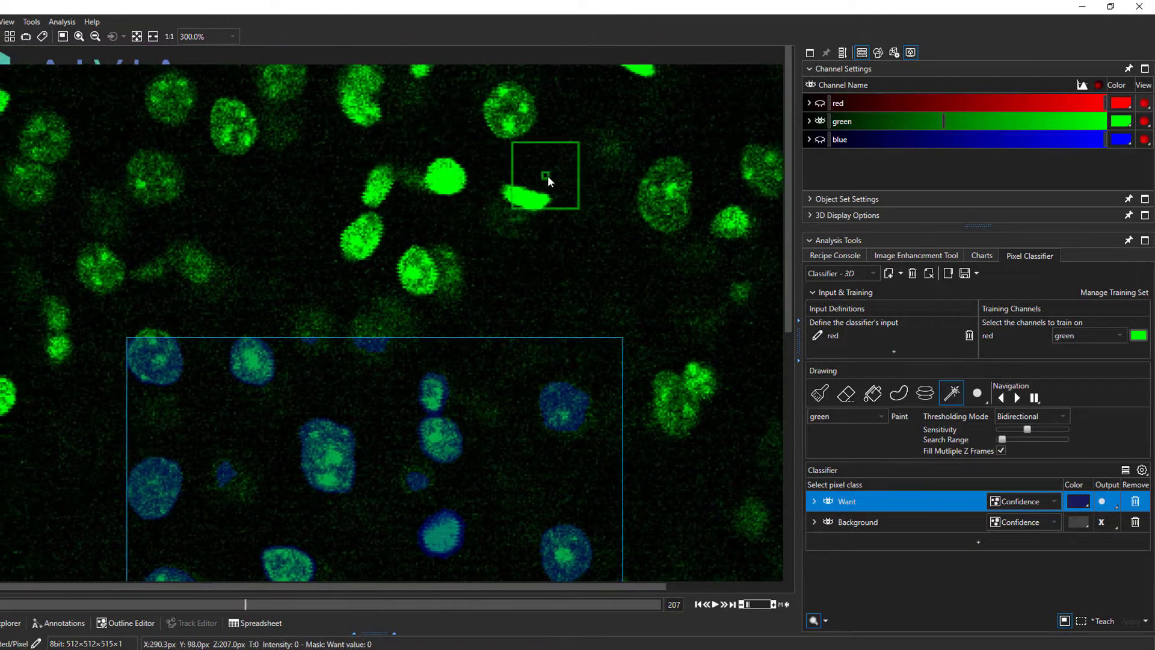
pyautogui.click(527, 201)
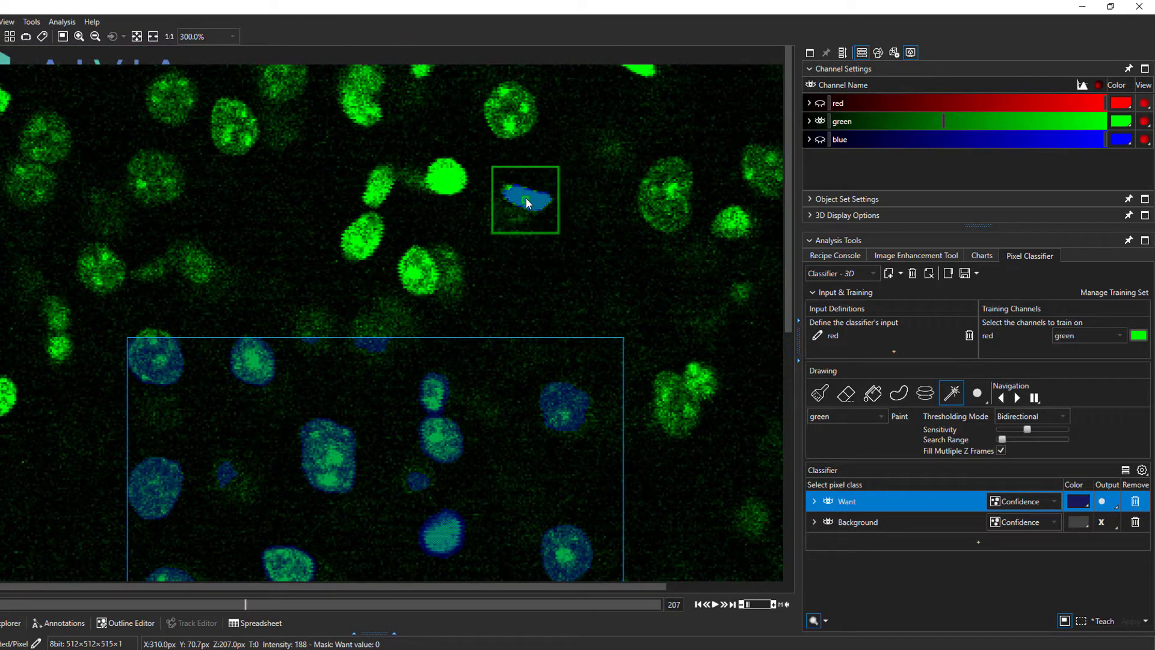
pyautogui.click(417, 273)
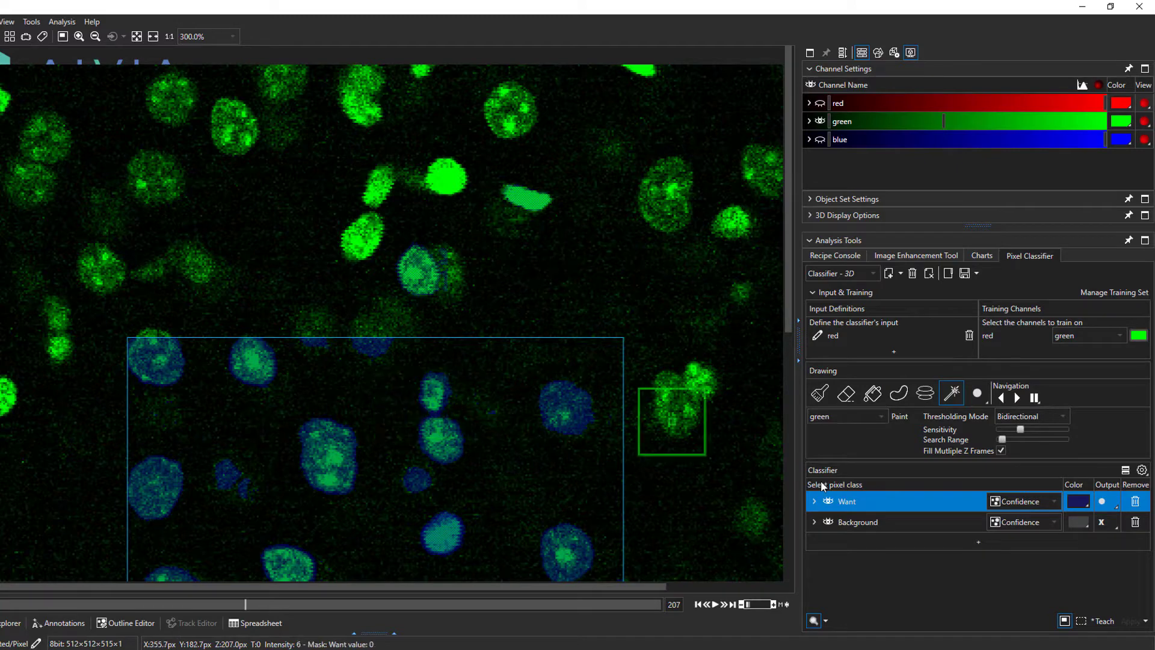
# Mark a dark patch inside the preview region as Background with the Magic Wand at a lower sensitivity.
pyautogui.click(893, 521)
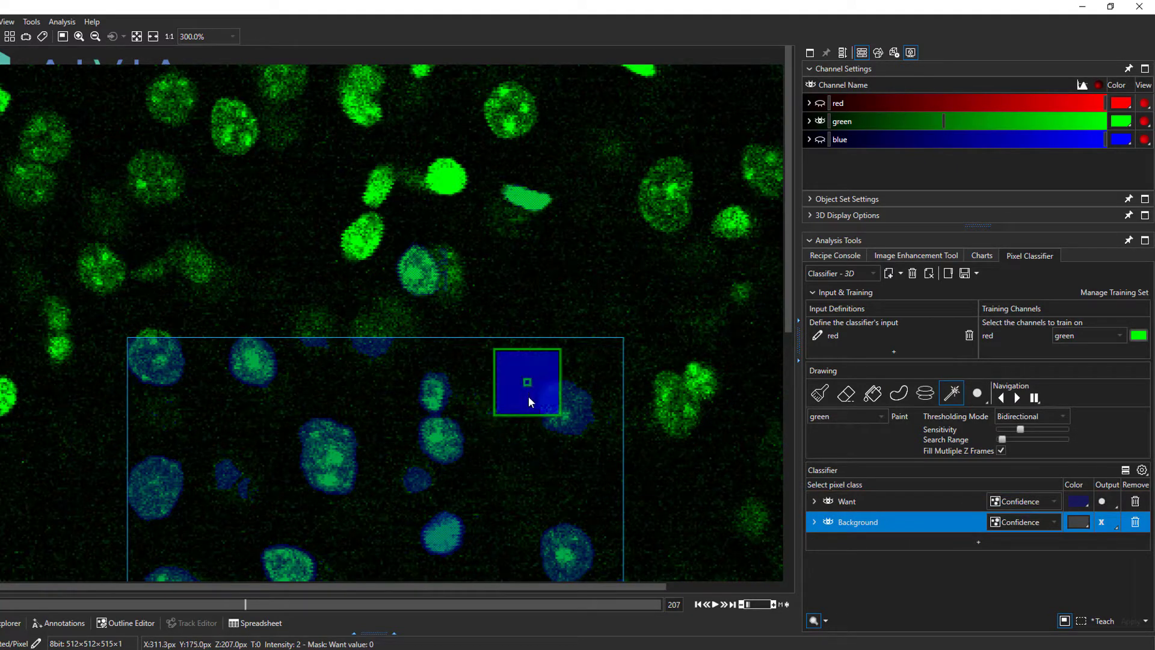
pyautogui.moveTo(1017, 429); pyautogui.dragTo(1001, 438)
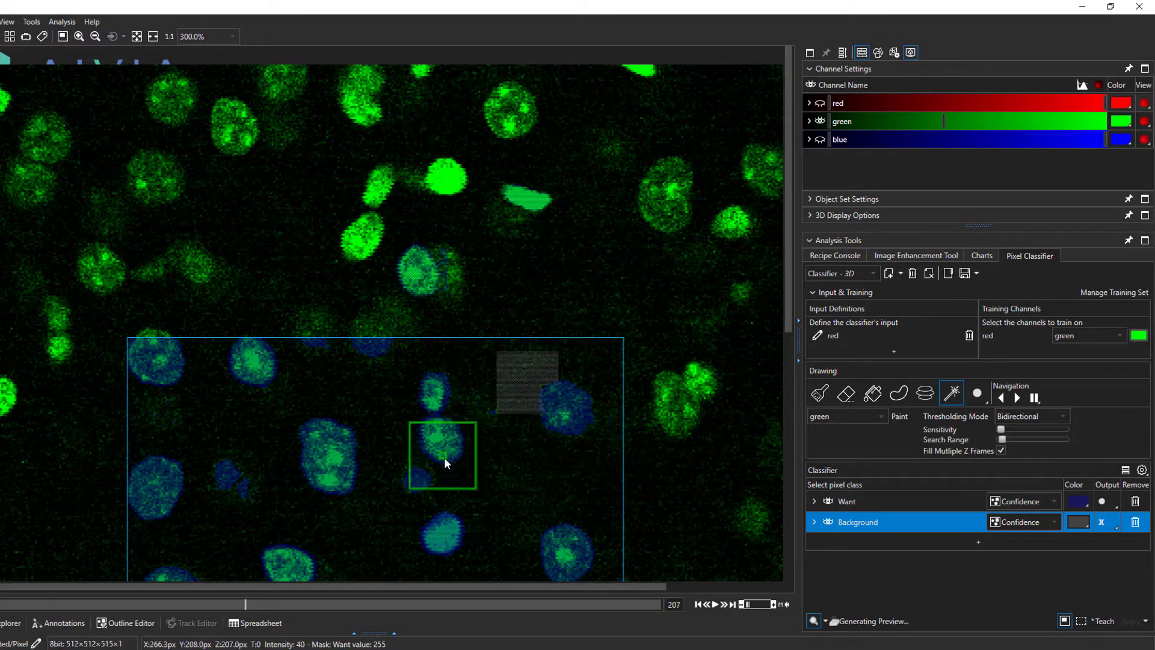
pyautogui.moveTo(444, 457); pyautogui.dragTo(521, 276, button='middle')
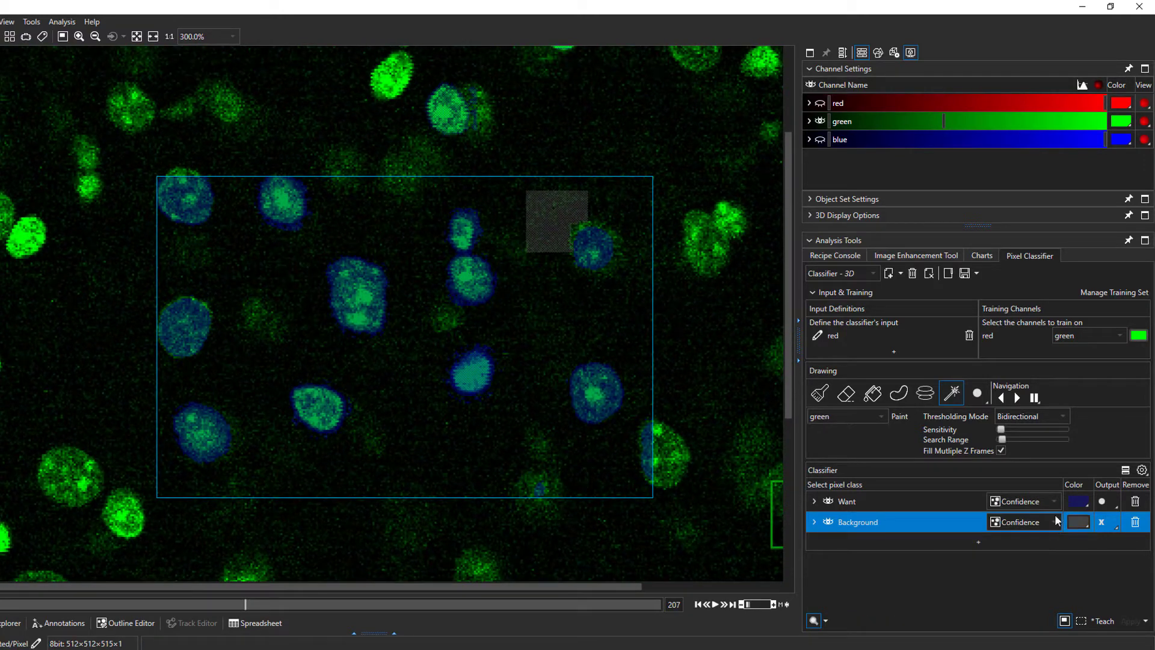
# Rename the Want class to Cells.
pyautogui.doubleClick(847, 502)
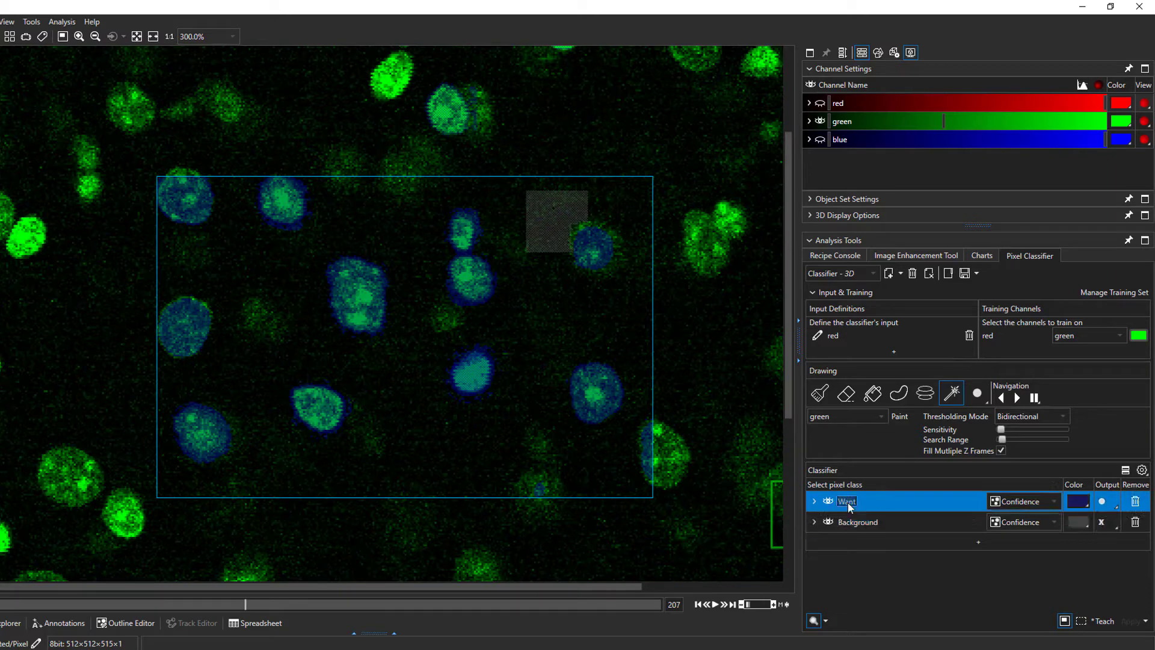
pyautogui.write('Cells')
pyautogui.press('Return')
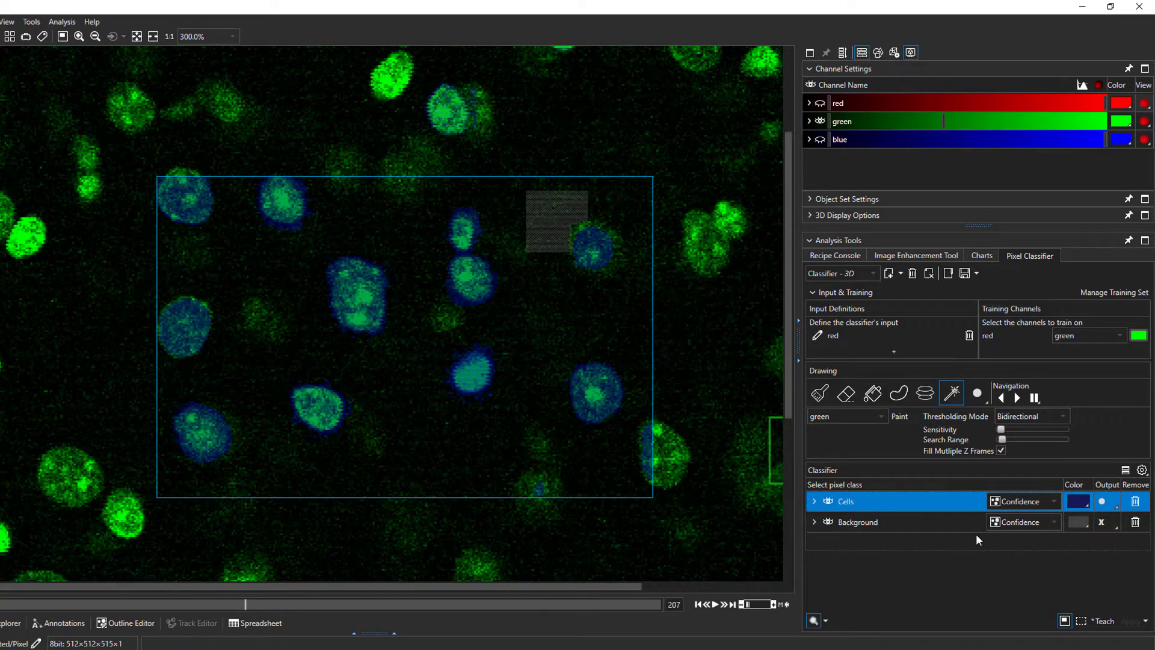
# Set the preview region to the zoomed view of the nuclei cluster containing the samples outside the old region, and check its segmentation.
pyautogui.moveTo(295, 210); pyautogui.dragTo(454, 481, button='middle')
pyautogui.scroll(5, 497, 184)
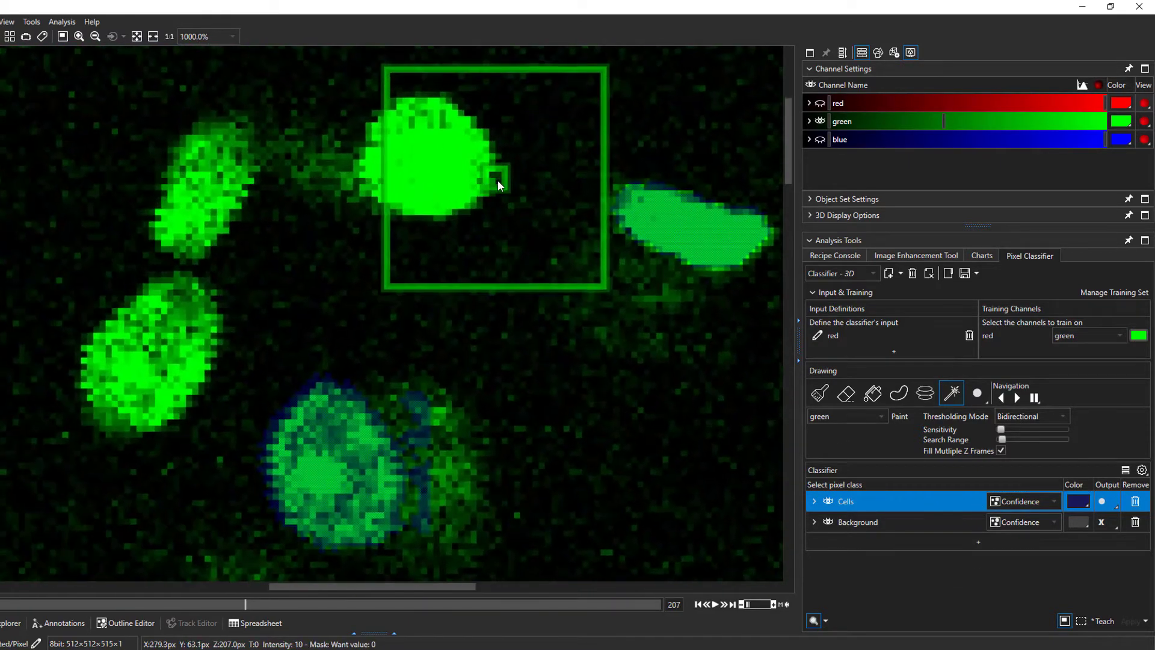
pyautogui.click(1081, 619)
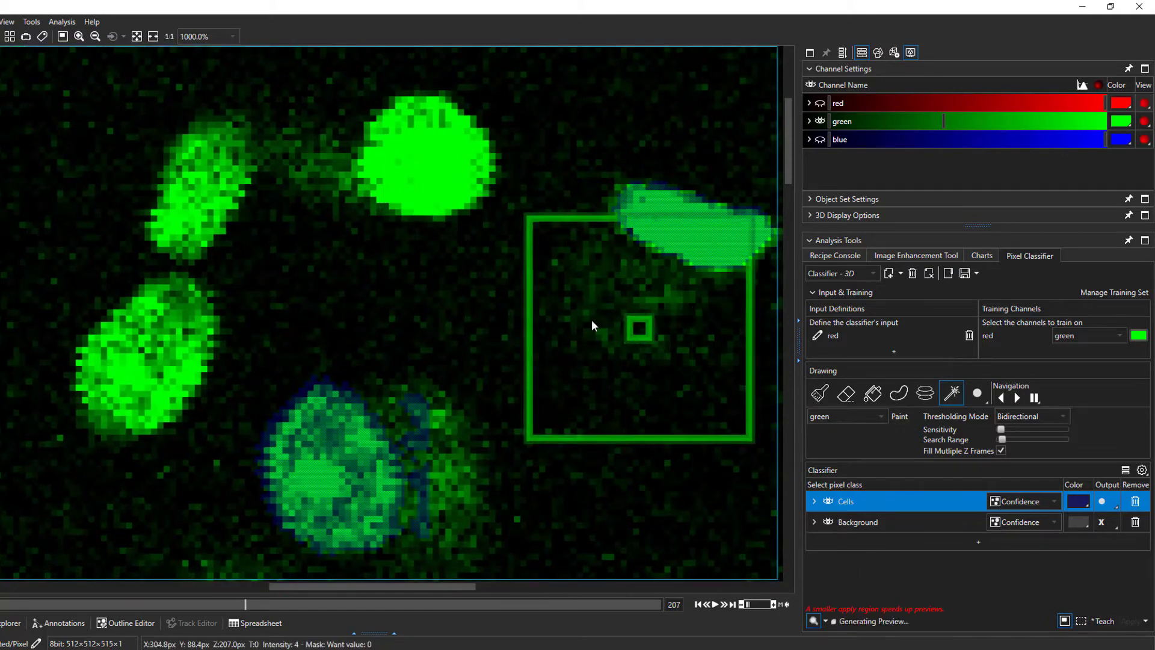
pyautogui.scroll(-5, 565, 320)
pyautogui.scroll(5, 505, 239)
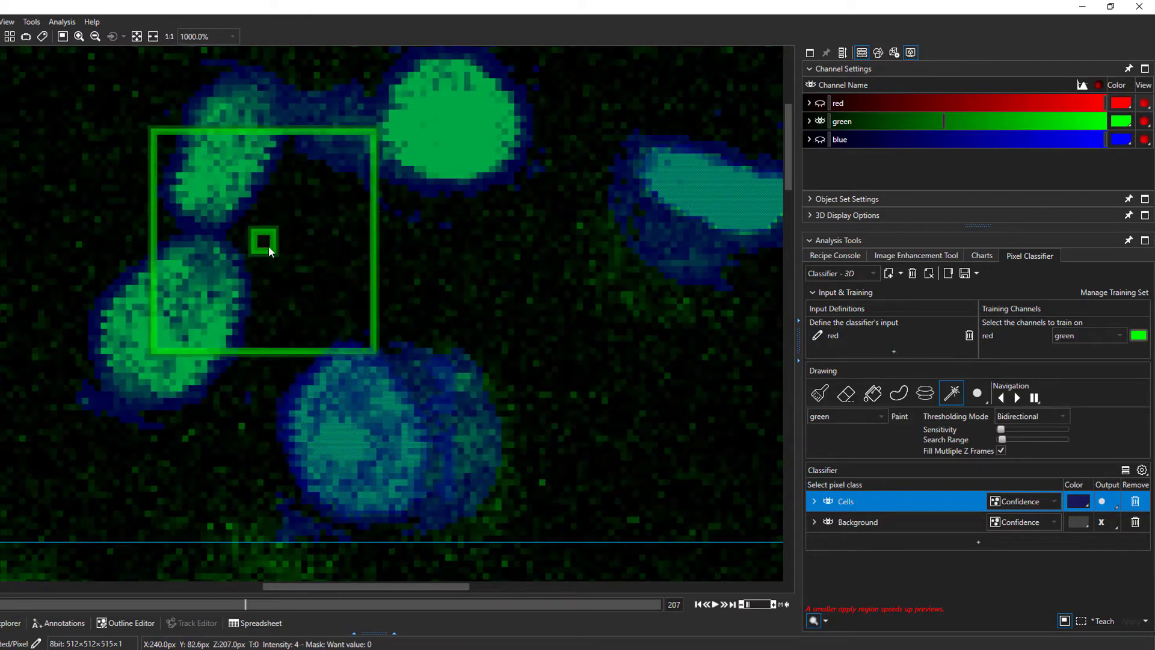
# Mark the dark area between the clustered nuclei as Background with the Magic Wand.
pyautogui.click(881, 523)
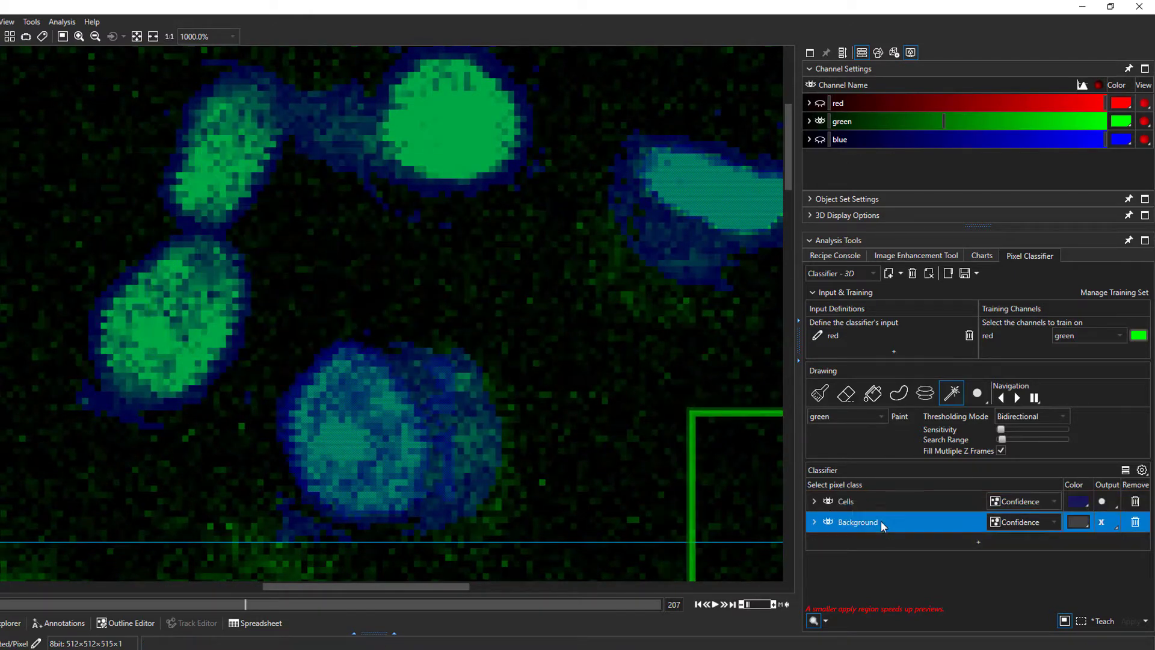
pyautogui.click(275, 246)
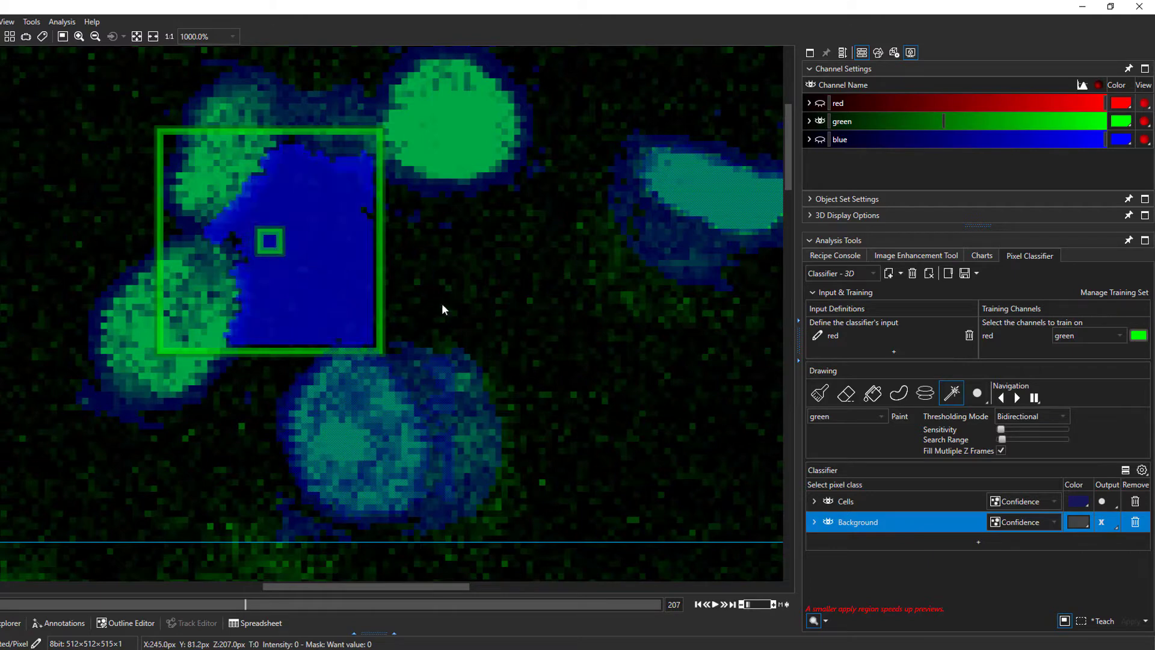
pyautogui.click(899, 421)
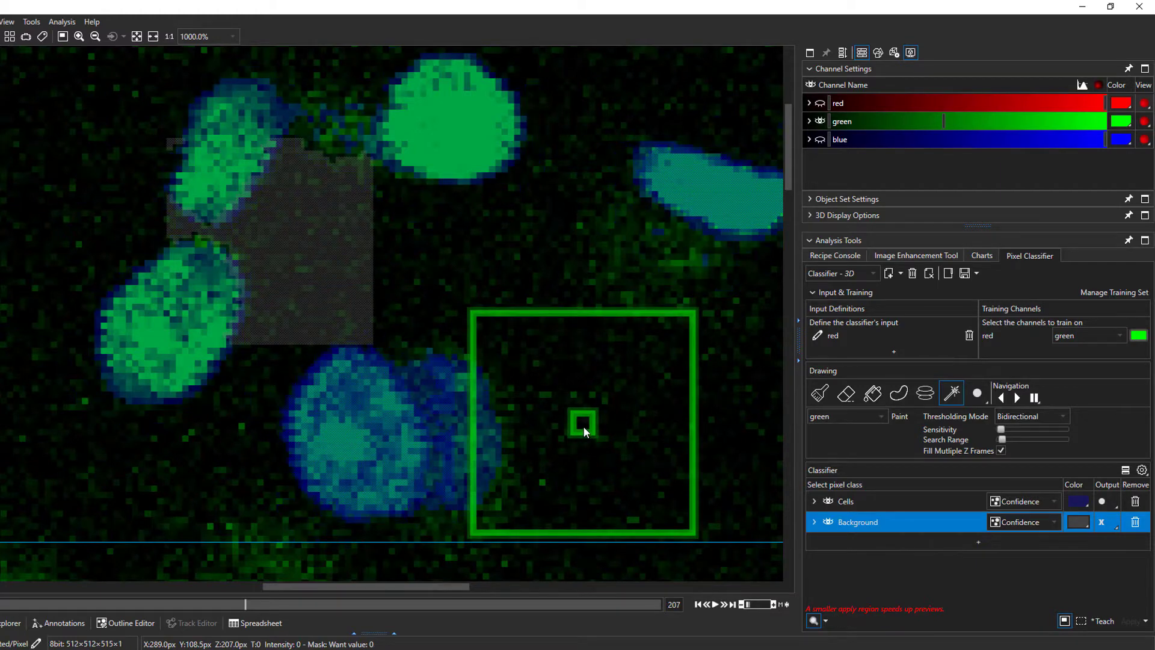
# Set the output of the Cells class to Segmentation.
pyautogui.scroll(-2, 555, 337)
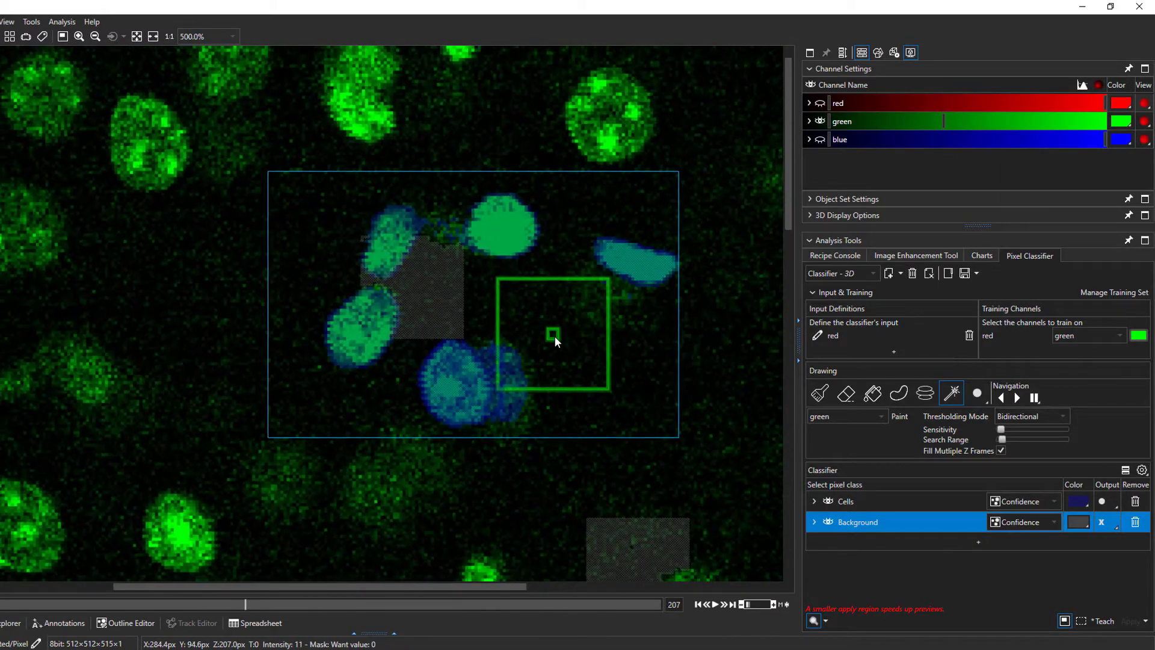
pyautogui.click(1036, 502)
pyautogui.click(1040, 547)
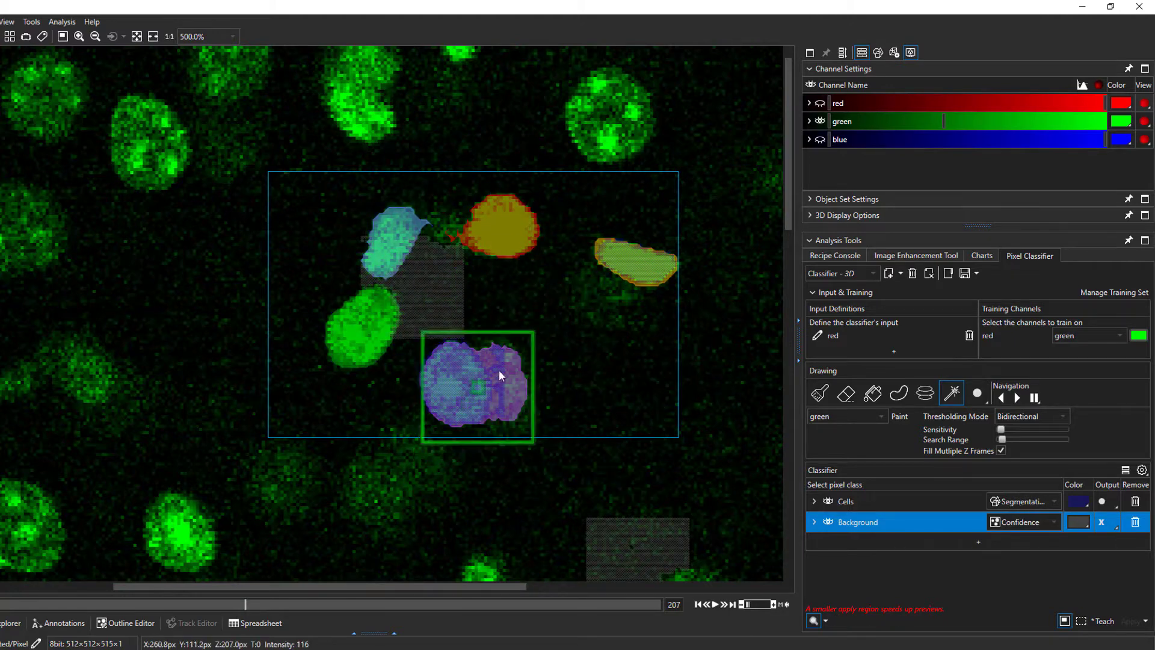
# Show the volume in 3D, dim the green channel and inspect the previewed nuclei objects up close.
pyautogui.click(1, 44)
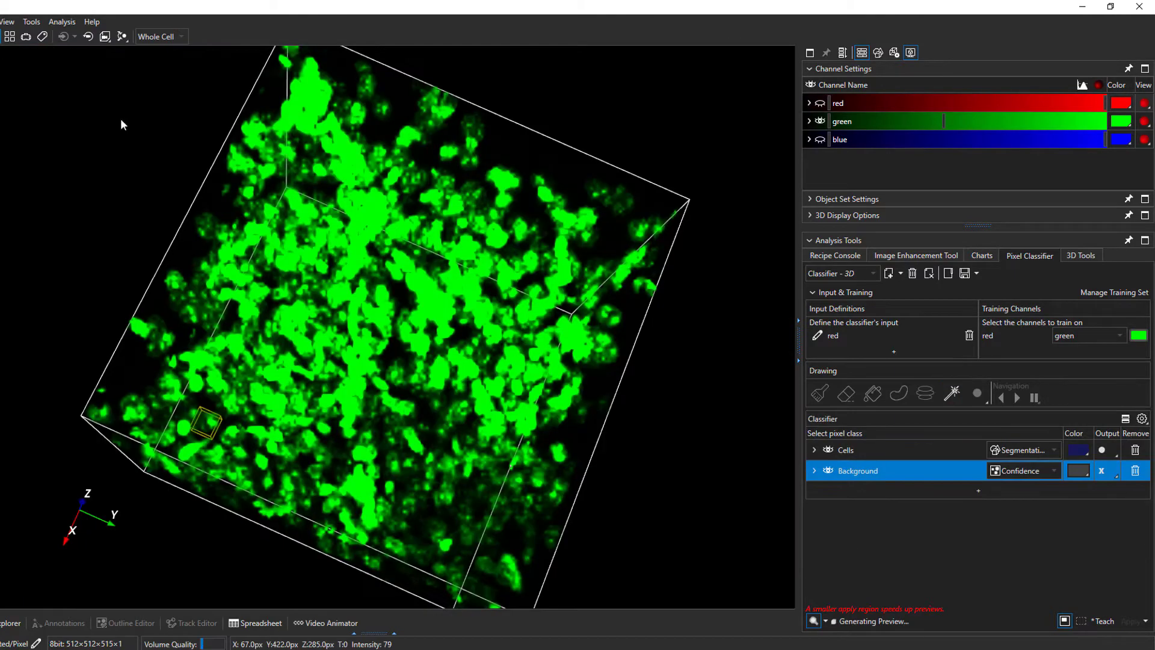
pyautogui.moveTo(591, 420); pyautogui.dragTo(647, 439)
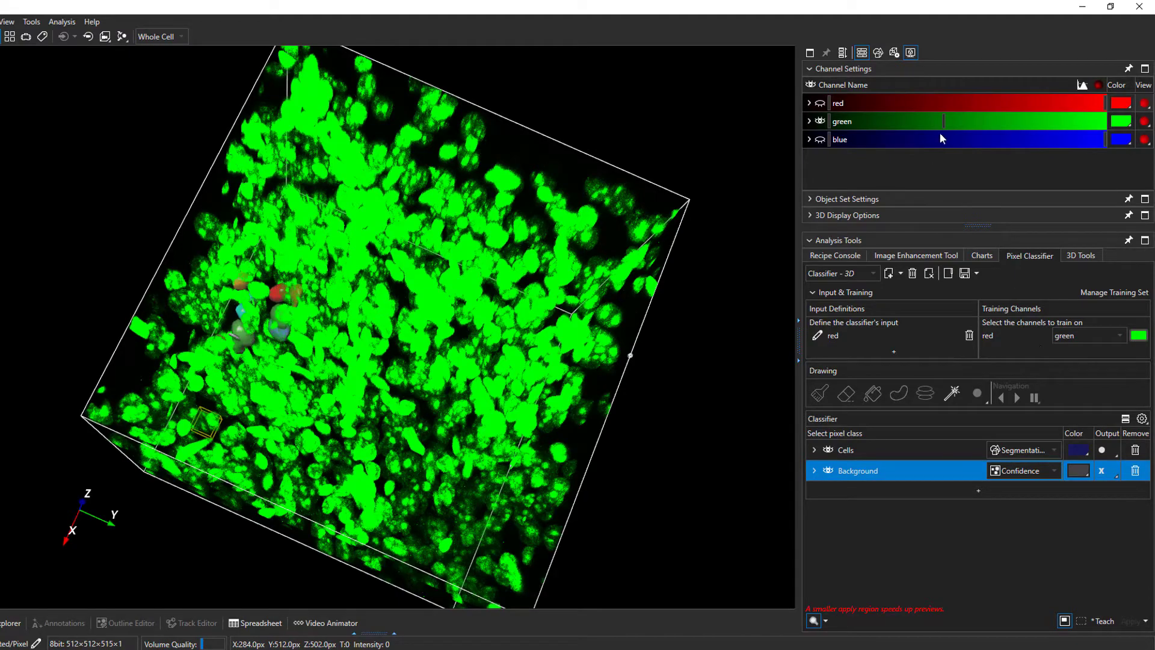
pyautogui.moveTo(942, 124); pyautogui.dragTo(1019, 121)
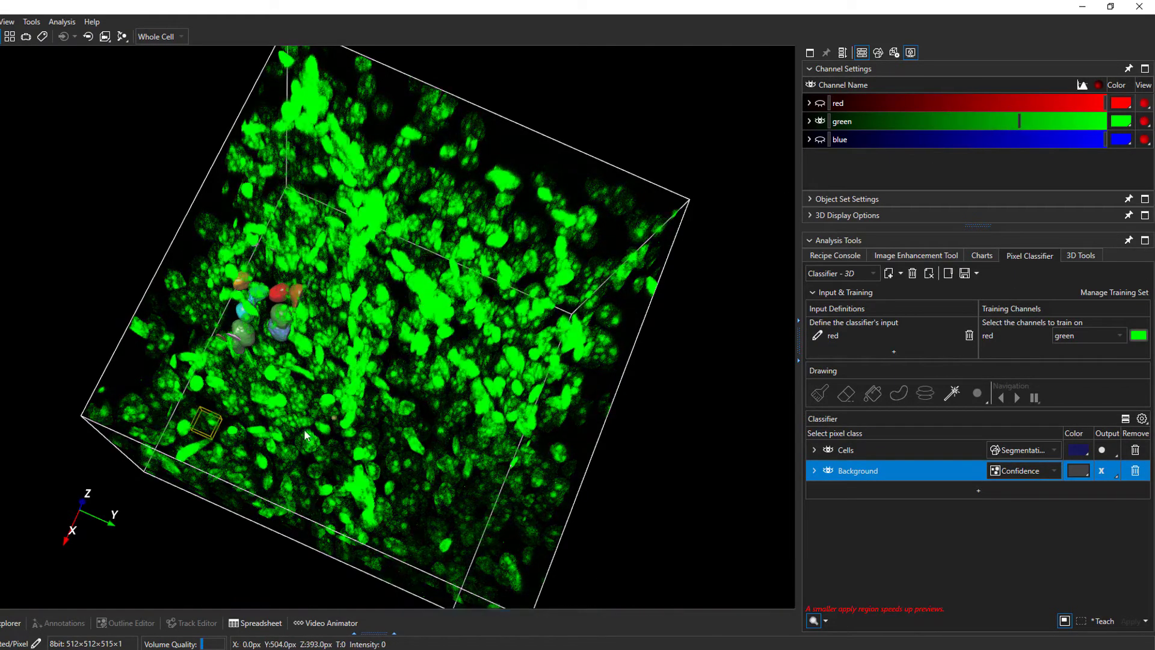
pyautogui.scroll(5, 260, 395)
pyautogui.moveTo(260, 396); pyautogui.dragTo(401, 355)
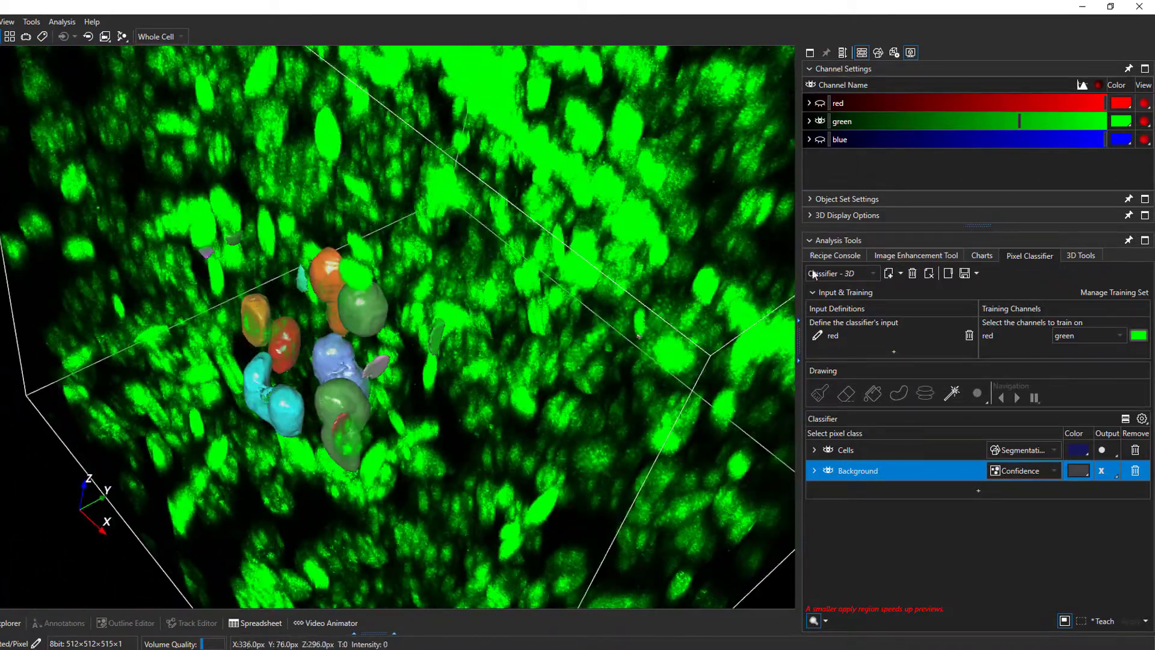
# Hide the segmentation preview, brighten the green channel slightly, and show the preview again around the clustered nuclei.
pyautogui.click(813, 621)
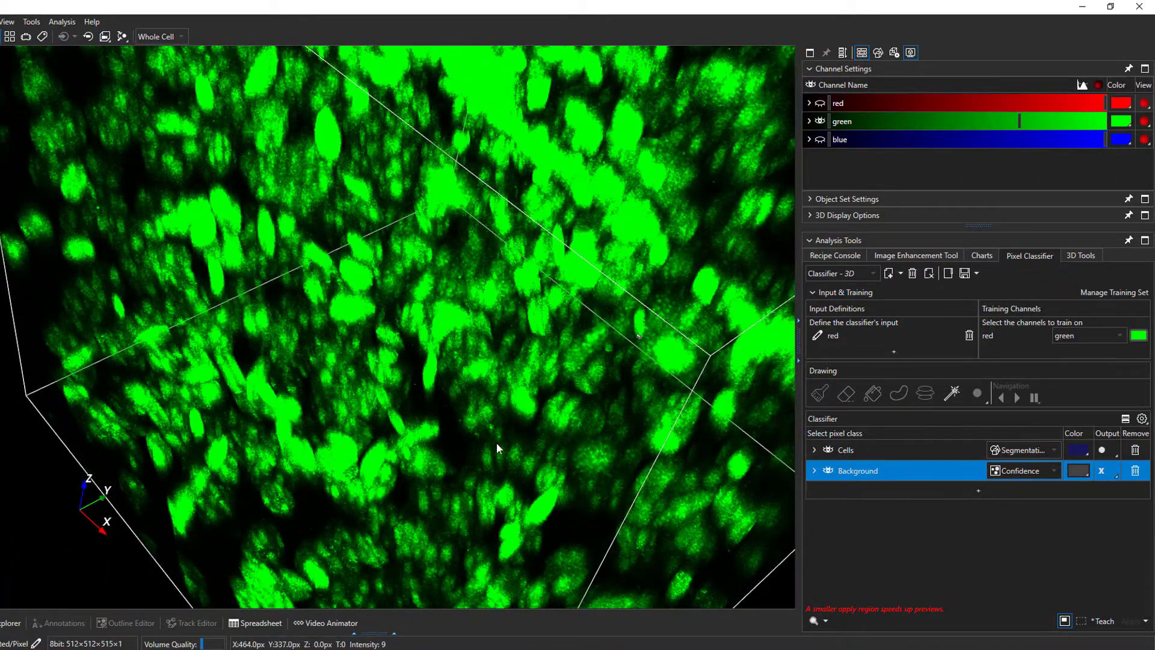
pyautogui.moveTo(496, 443); pyautogui.dragTo(469, 402)
pyautogui.scroll(3, 469, 401)
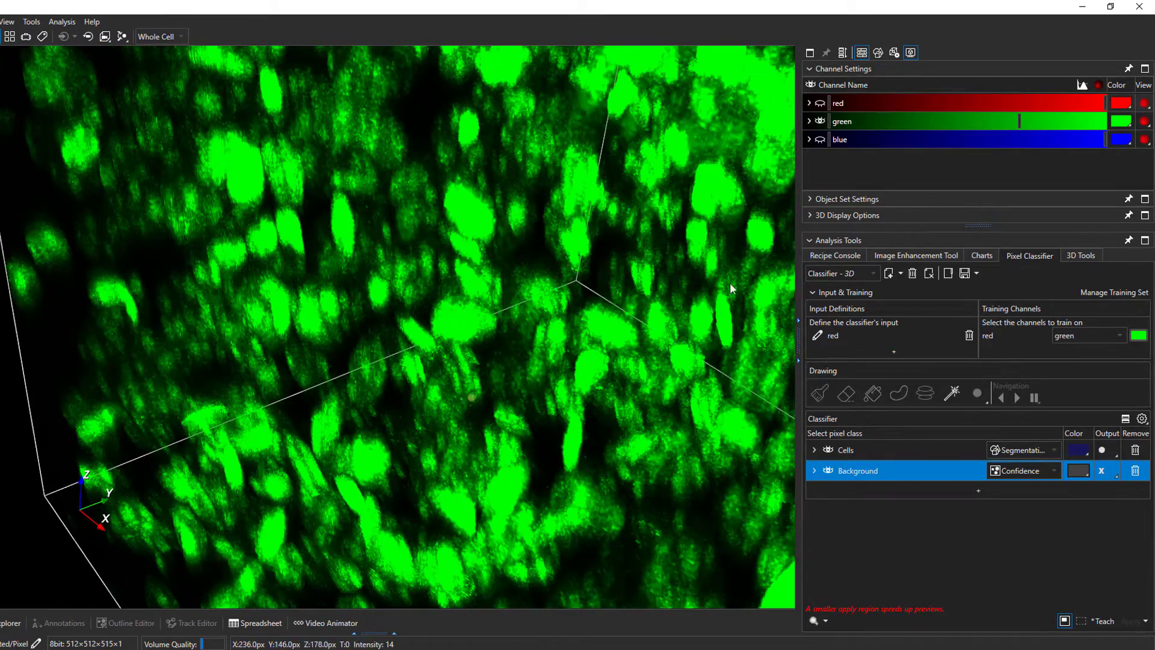
pyautogui.moveTo(1018, 123); pyautogui.dragTo(973, 123)
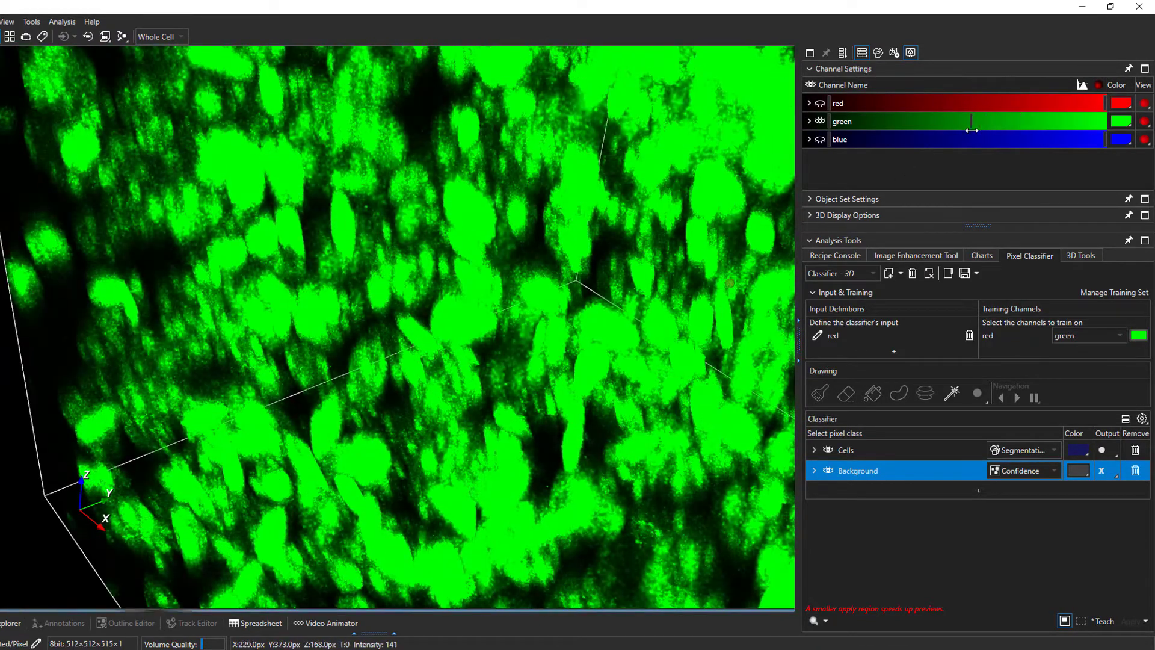
pyautogui.click(813, 621)
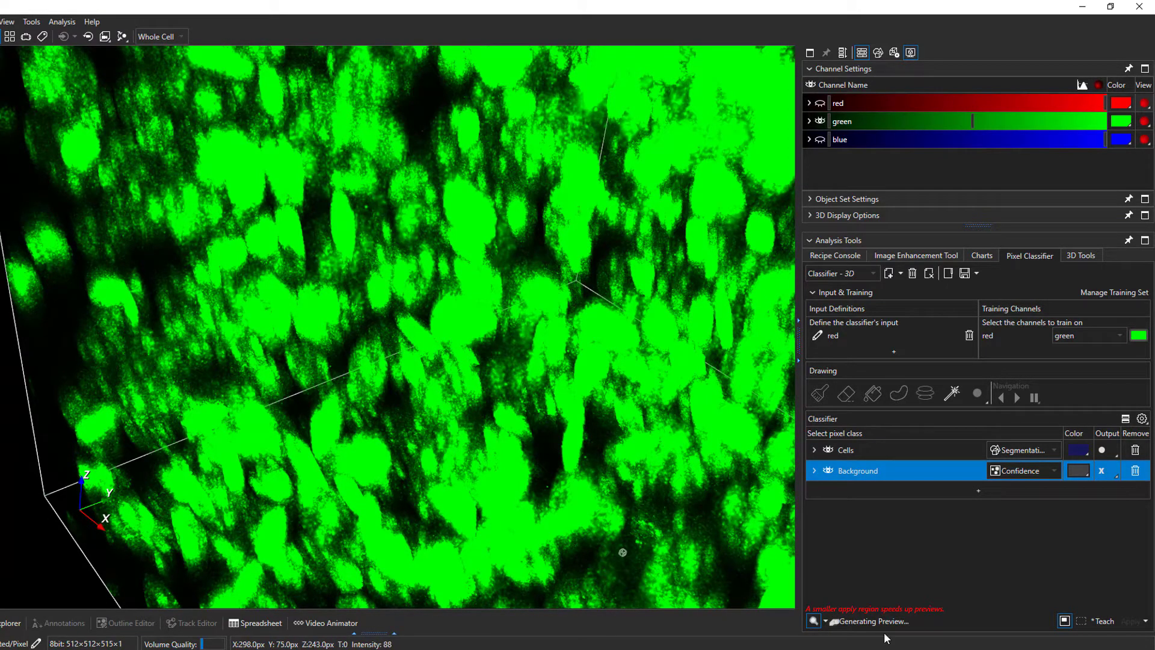
pyautogui.moveTo(563, 434); pyautogui.dragTo(388, 528)
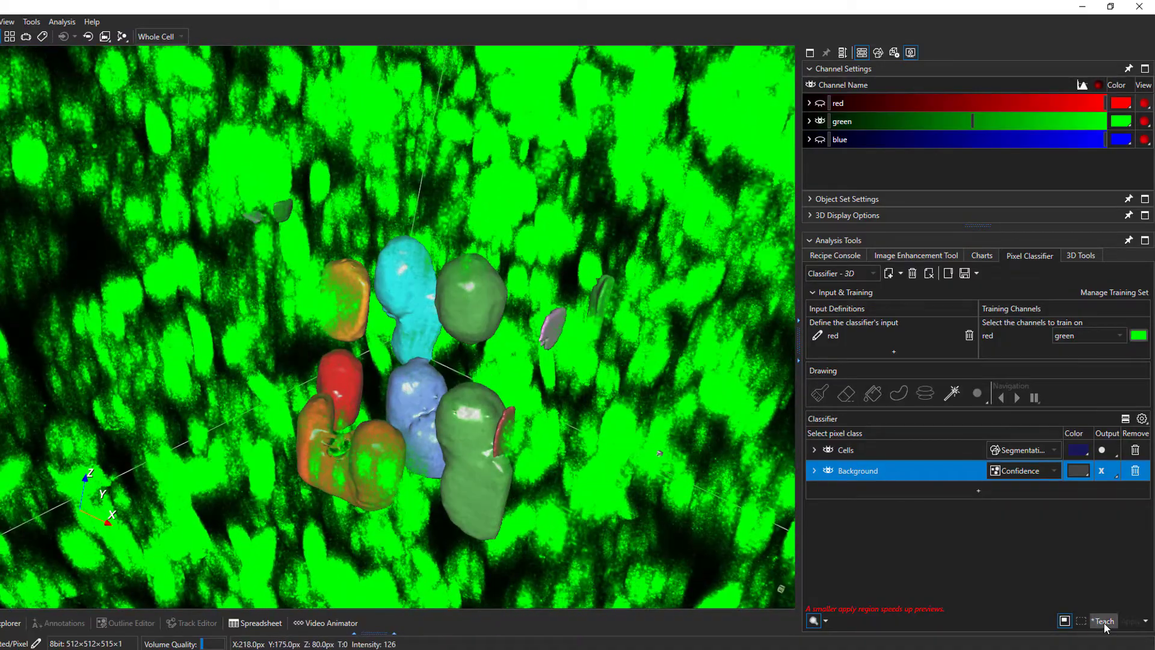
# Teach the classifier, apply it to the limited region and examine the resulting 3D objects.
pyautogui.click(1105, 622)
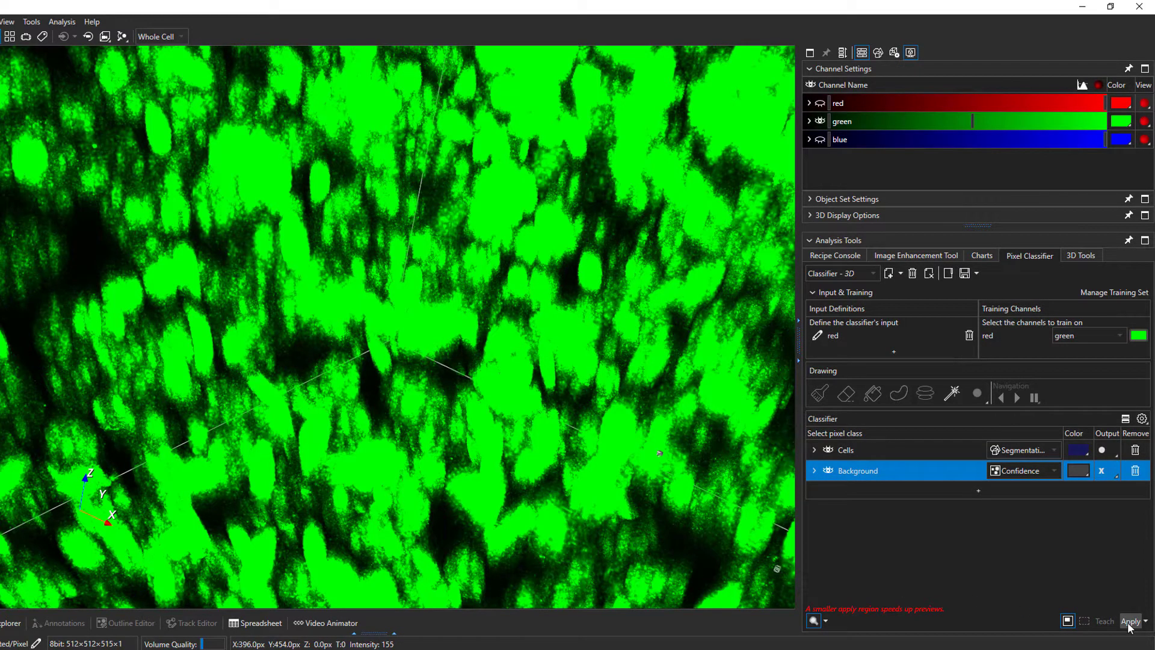
pyautogui.click(1130, 622)
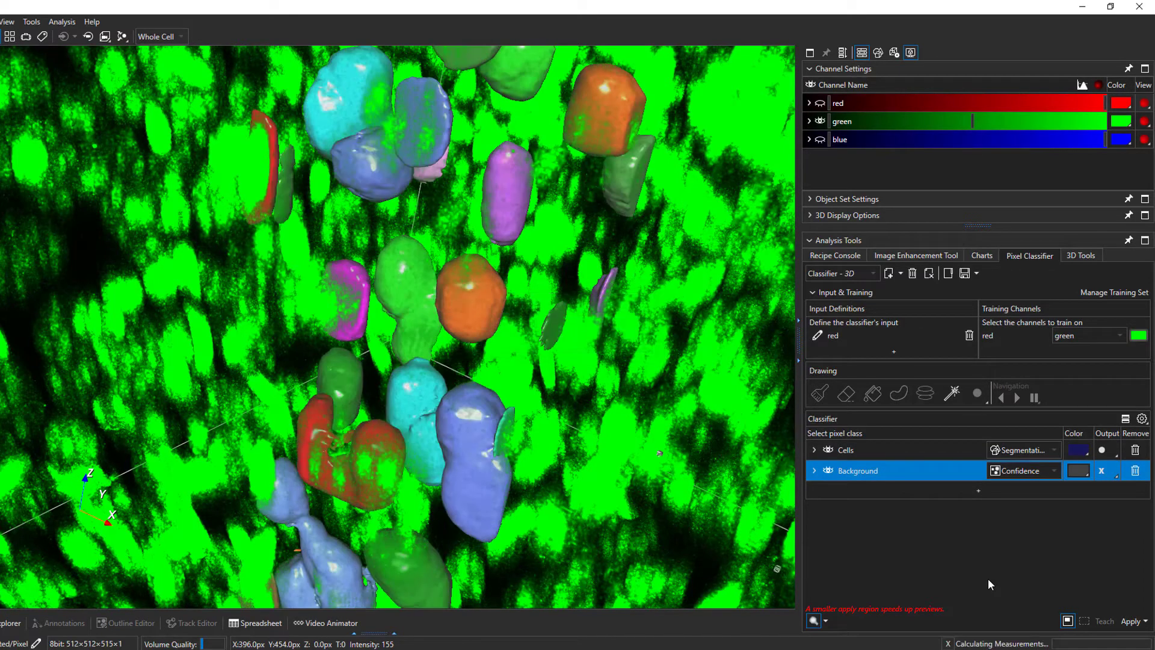
pyautogui.scroll(-5, 525, 295)
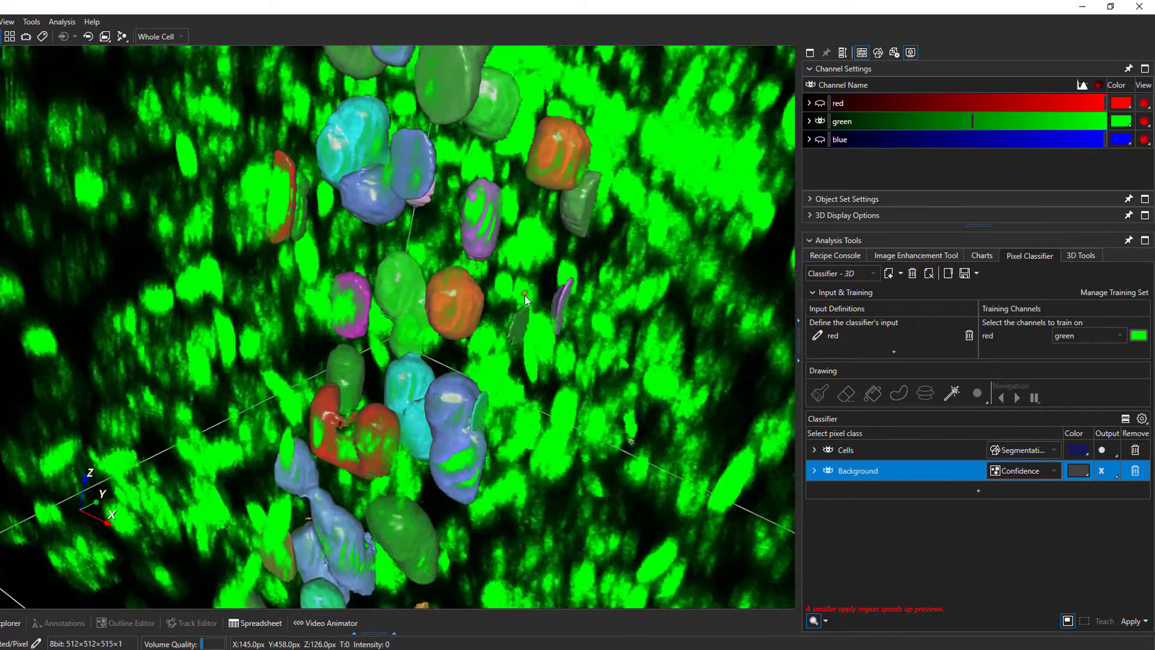
pyautogui.moveTo(524, 295); pyautogui.dragTo(443, 395)
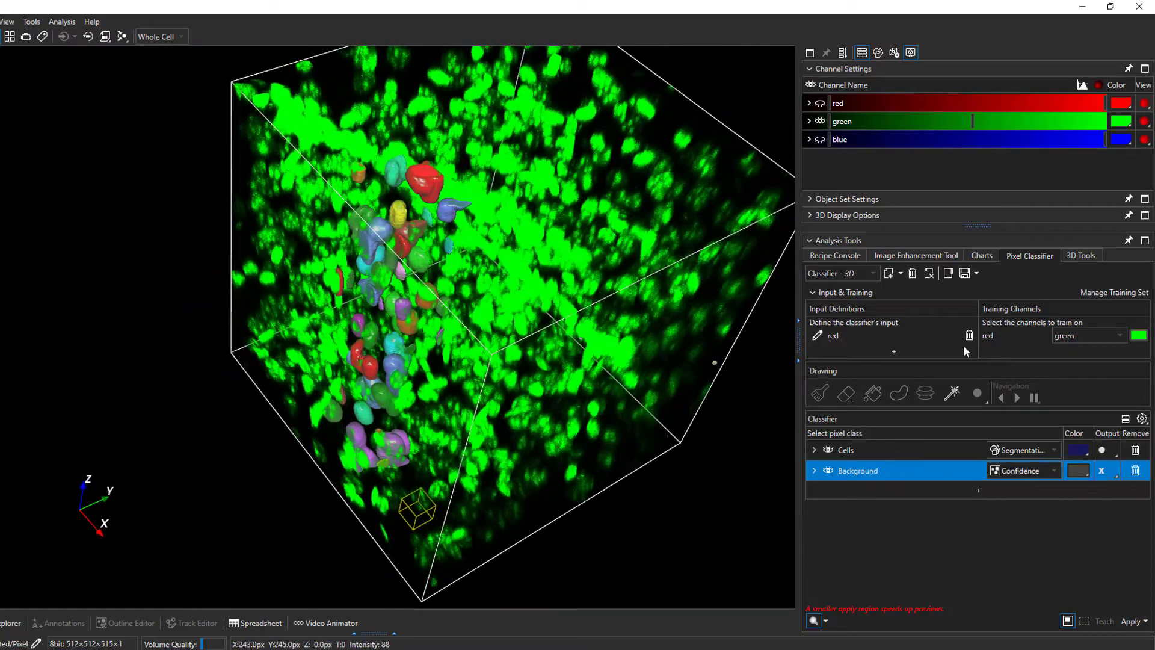
pyautogui.moveTo(535, 347); pyautogui.dragTo(329, 421)
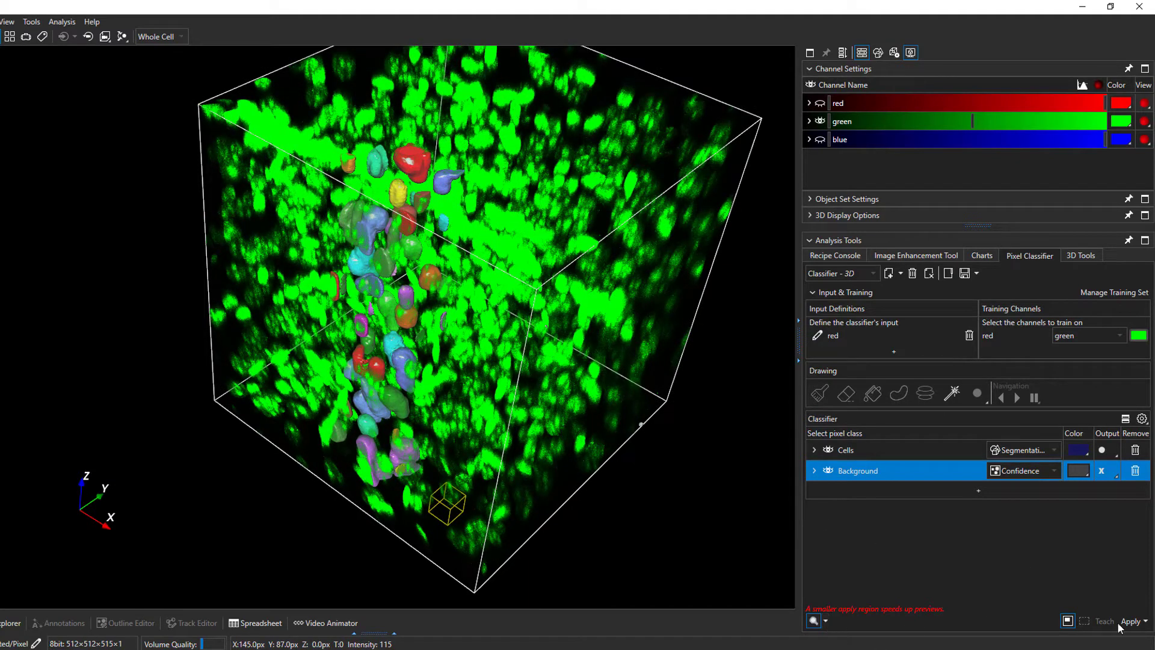
# Apply the trained classifier to the whole volume and inspect the segmented nuclei from several angles.
pyautogui.click(1068, 621)
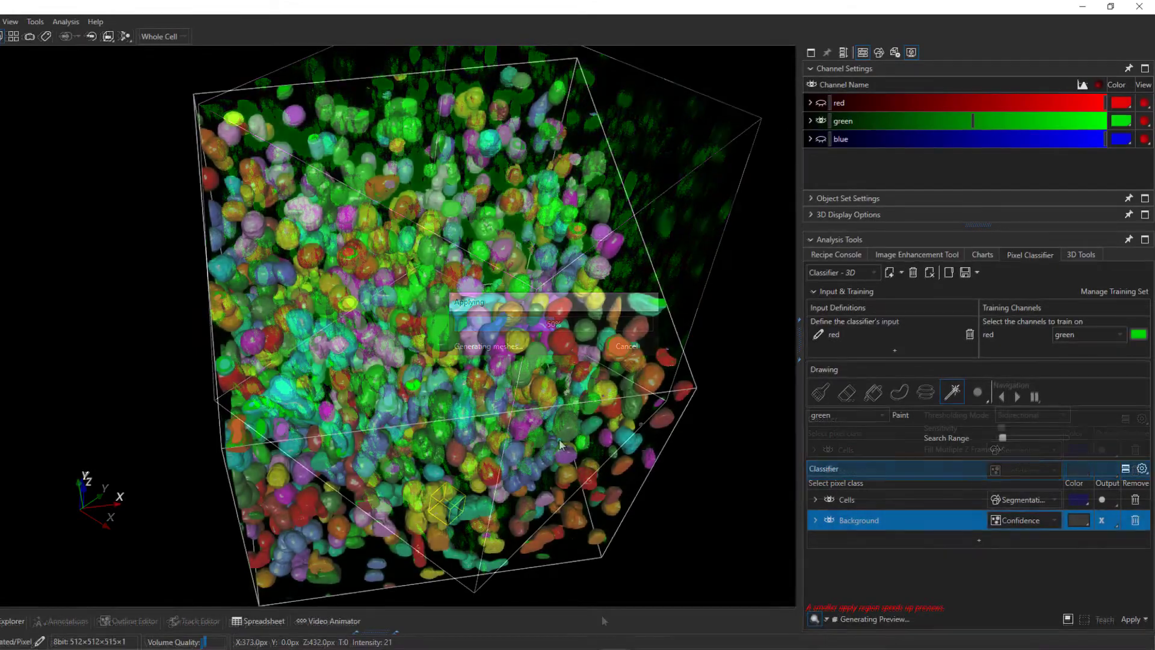
pyautogui.moveTo(559, 444); pyautogui.dragTo(540, 332)
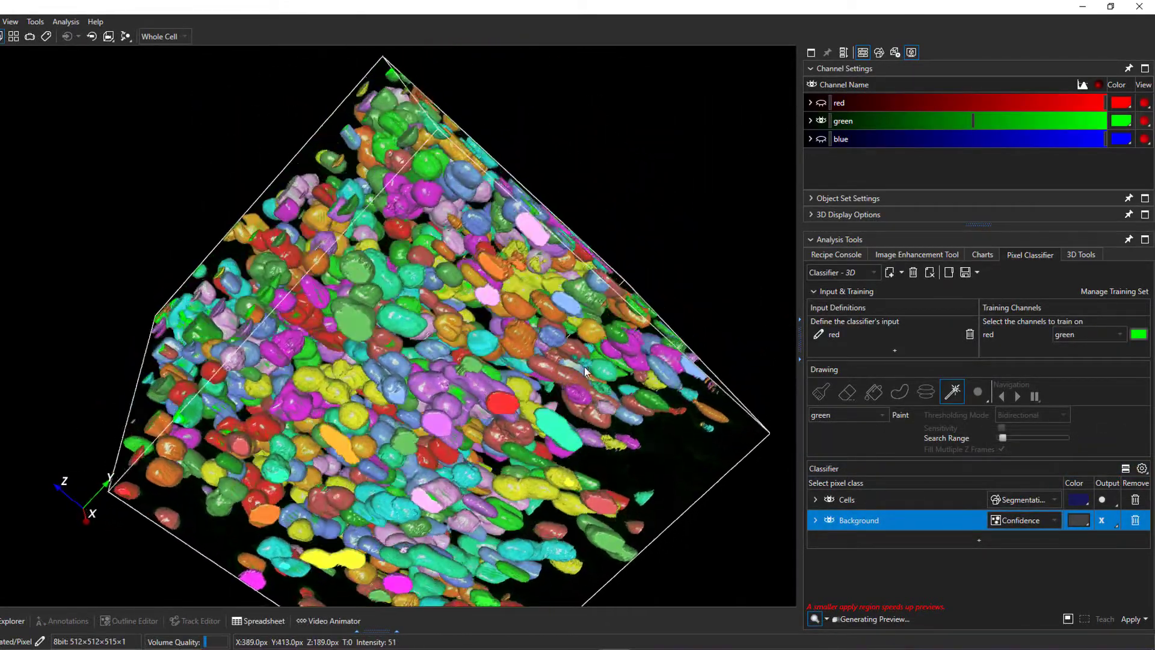
pyautogui.moveTo(584, 368); pyautogui.dragTo(467, 381)
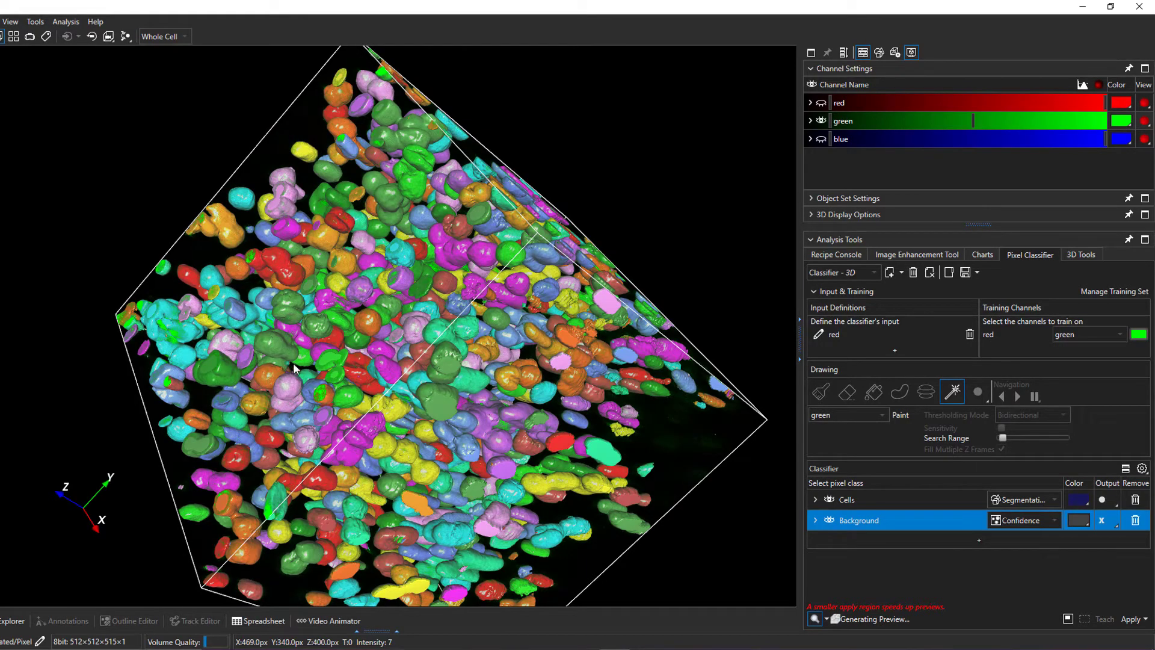
pyautogui.moveTo(295, 368); pyautogui.dragTo(513, 311)
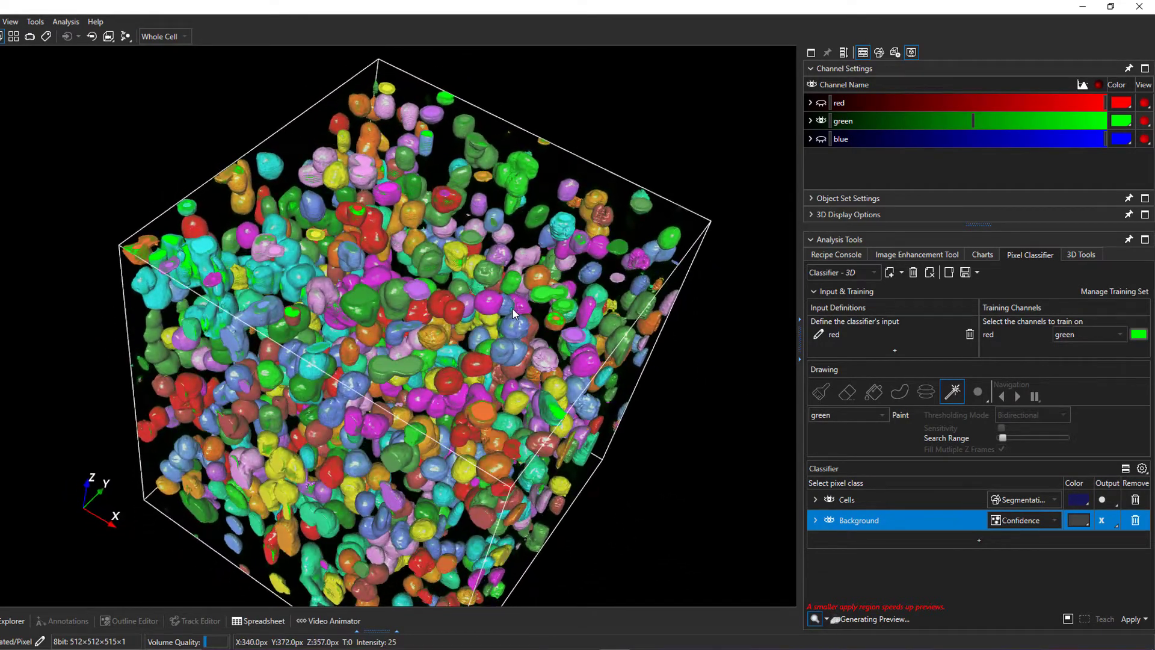
pyautogui.moveTo(783, 275); pyautogui.dragTo(690, 327)
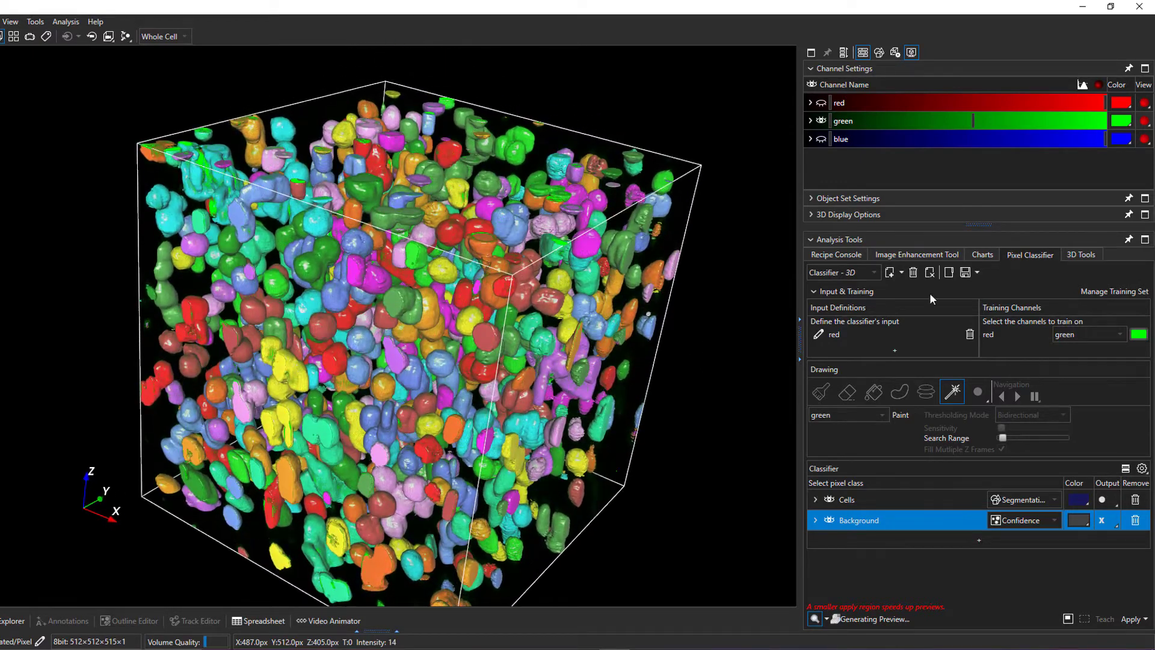
# Show the dot plot of volume against sphericity and select the cluster of small, highly spherical objects.
pyautogui.click(985, 256)
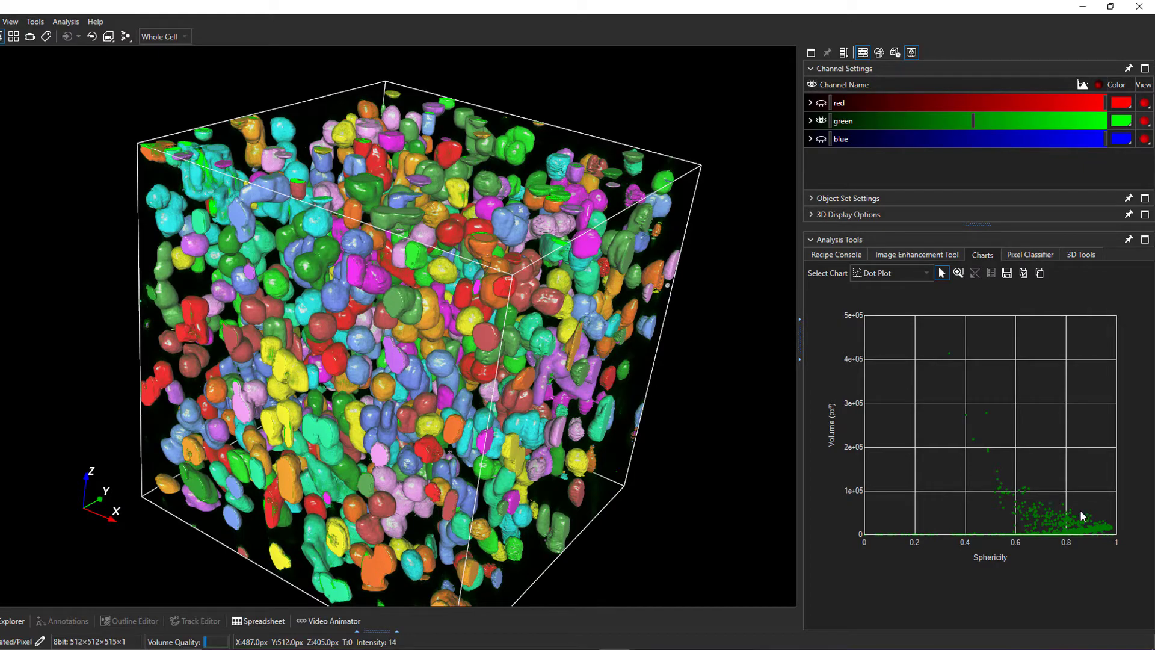
pyautogui.moveTo(1080, 510); pyautogui.dragTo(1110, 529)
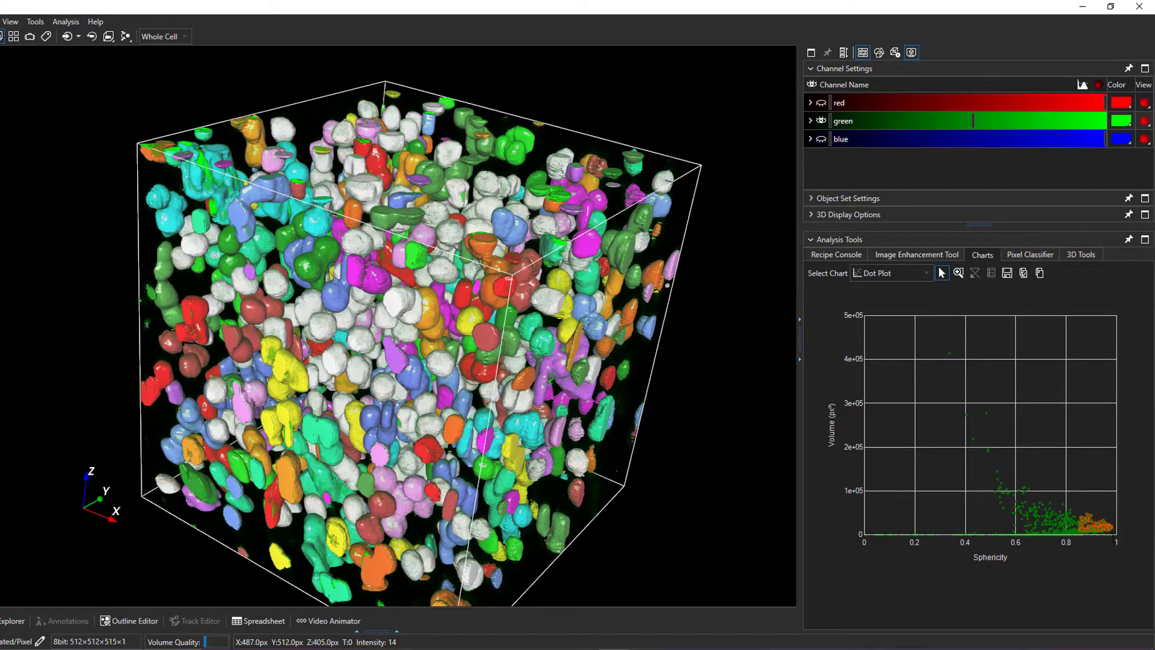
pyautogui.moveTo(766, 397); pyautogui.dragTo(716, 415)
# Select the large objects with sphericity below about 0.6 in the dot plot and locate them in the volume.
pyautogui.moveTo(1016, 500); pyautogui.dragTo(1013, 498)
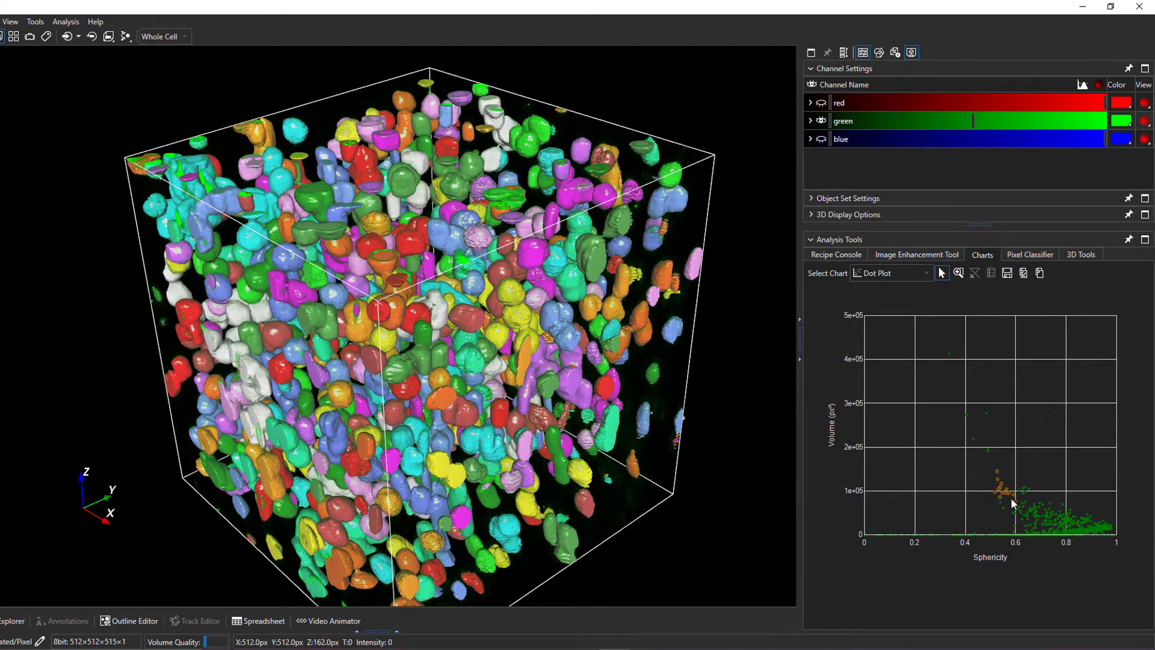
pyautogui.moveTo(984, 411); pyautogui.dragTo(1012, 503)
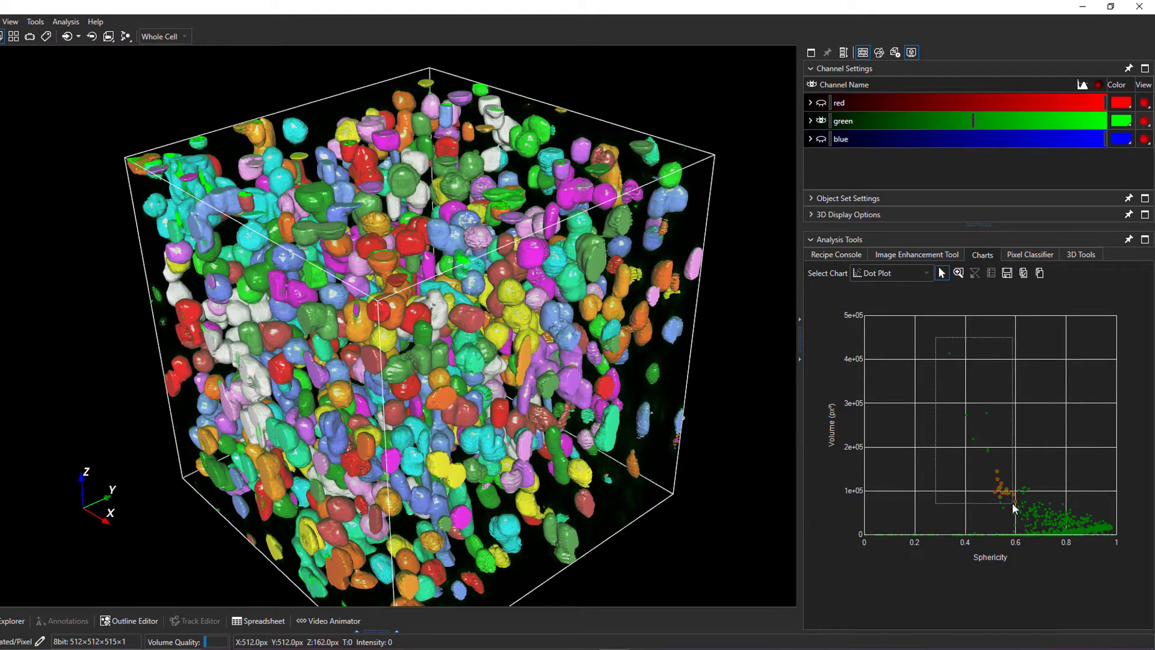
pyautogui.moveTo(735, 407)
pyautogui.mouseDown()
pyautogui.moveTo(626, 431)
pyautogui.moveTo(741, 425)
pyautogui.mouseUp()
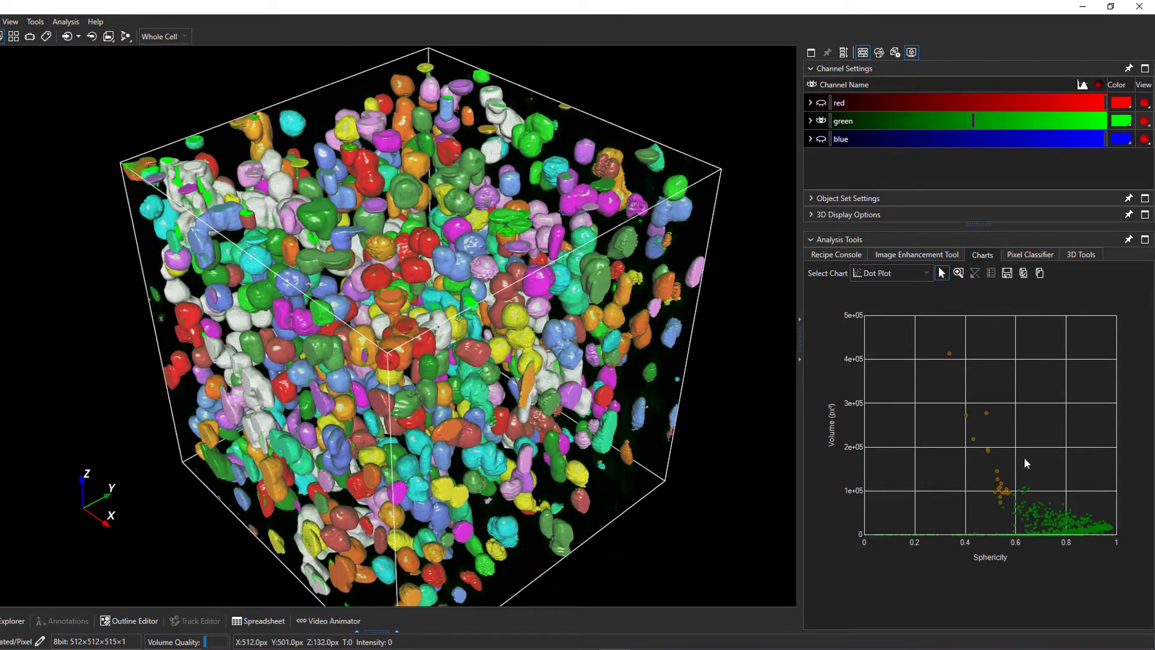
# Show the Cells measurements spreadsheet and select the object with a volume of 43253.70 px³.
pyautogui.click(269, 622)
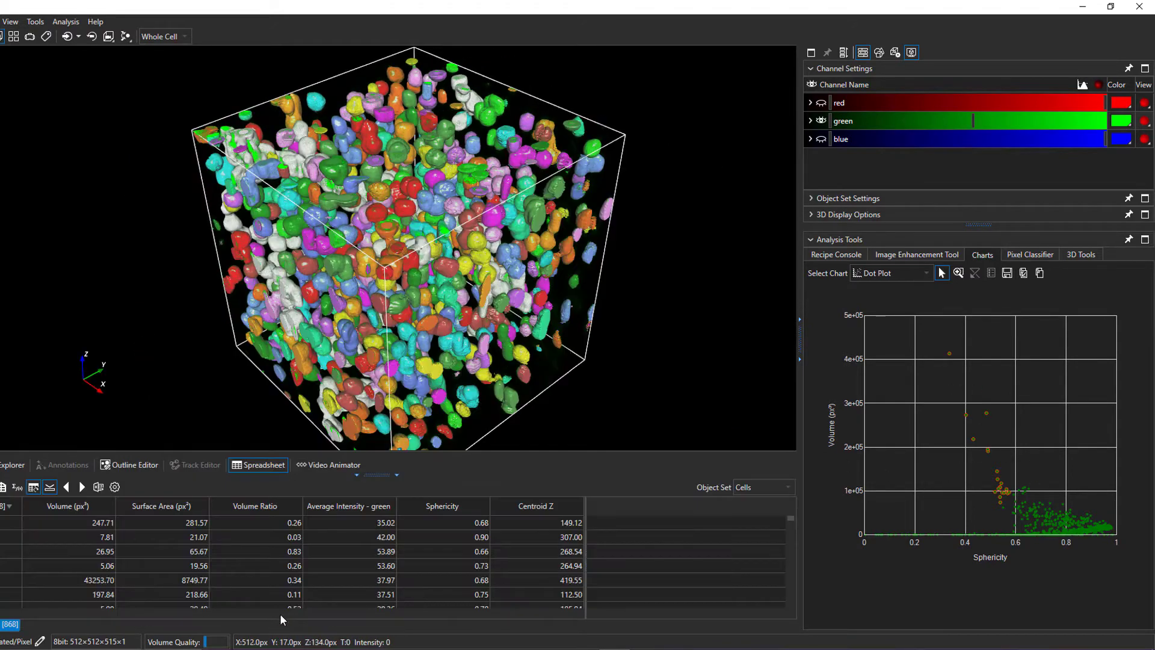
pyautogui.click(225, 551)
pyautogui.click(357, 580)
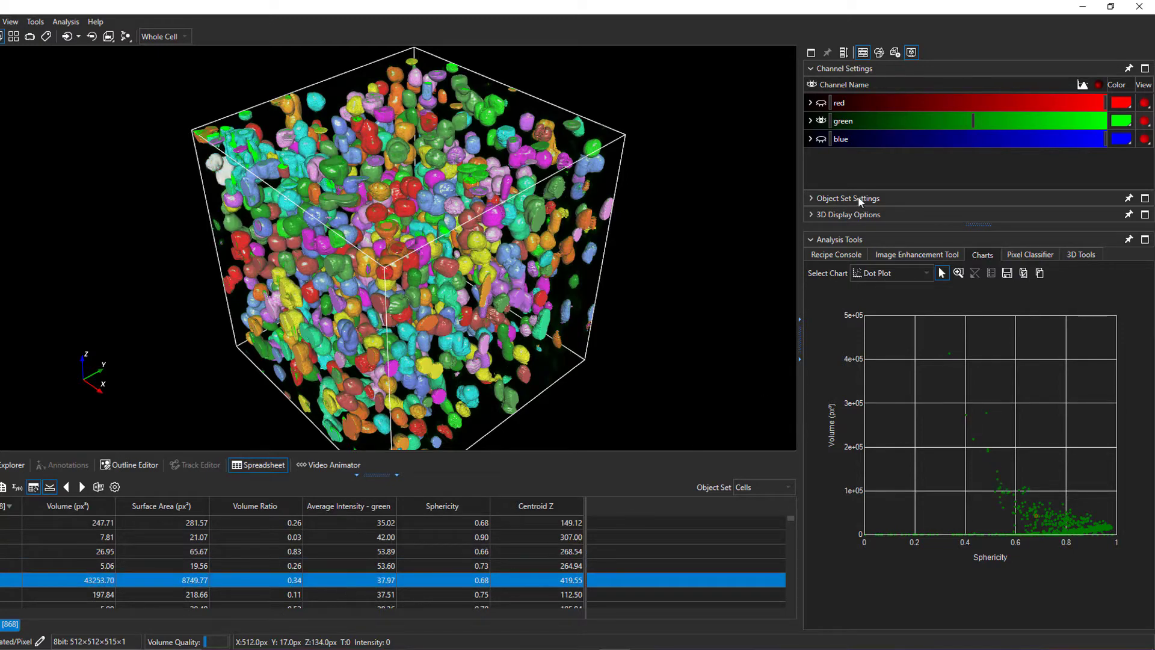
# Expand the object set settings and color the Classifier objects by measurement.
pyautogui.click(879, 196)
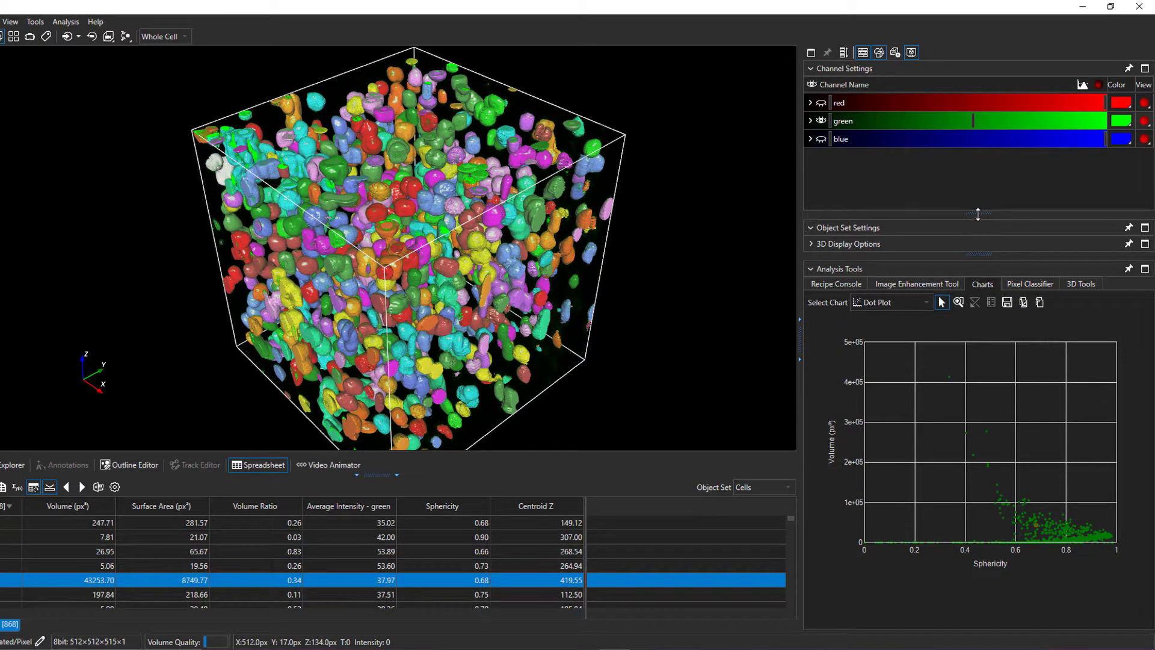
pyautogui.moveTo(973, 184); pyautogui.dragTo(971, 169)
pyautogui.moveTo(987, 255)
pyautogui.mouseDown()
pyautogui.moveTo(981, 278)
pyautogui.moveTo(976, 253)
pyautogui.mouseUp()
pyautogui.click(1124, 215)
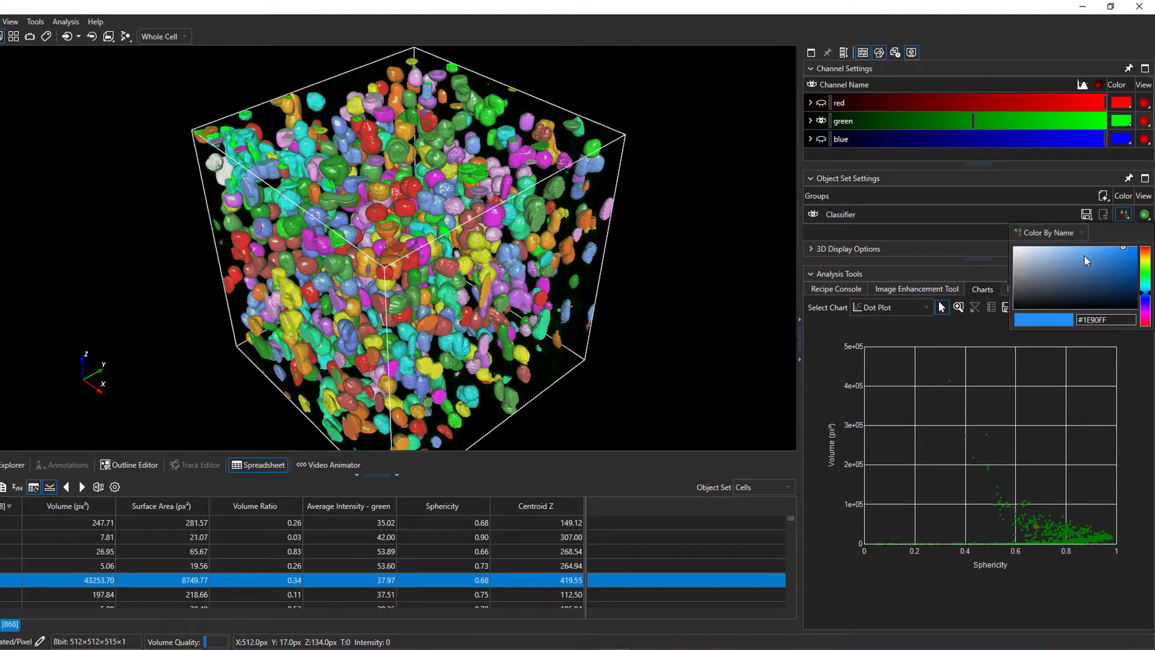
pyautogui.click(1071, 233)
pyautogui.click(1077, 308)
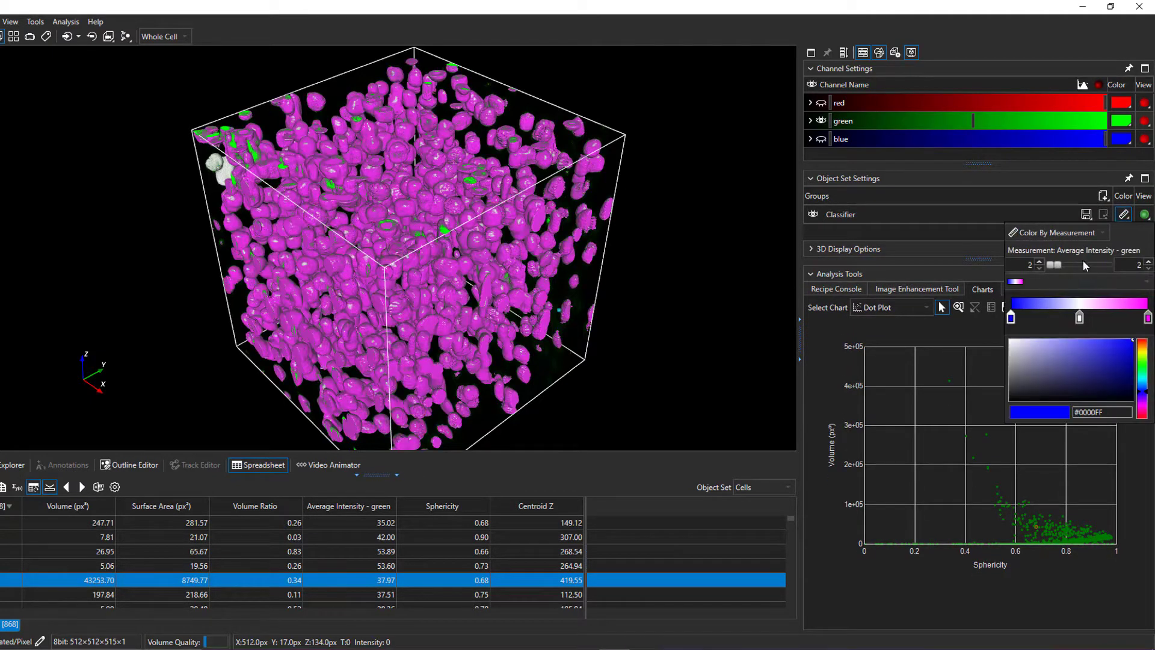
# Raise the upper limit of the average green intensity color range to 106.375 and use the blue-green-yellow-red color map.
pyautogui.moveTo(1058, 264); pyautogui.dragTo(1120, 262)
pyautogui.click(1011, 283)
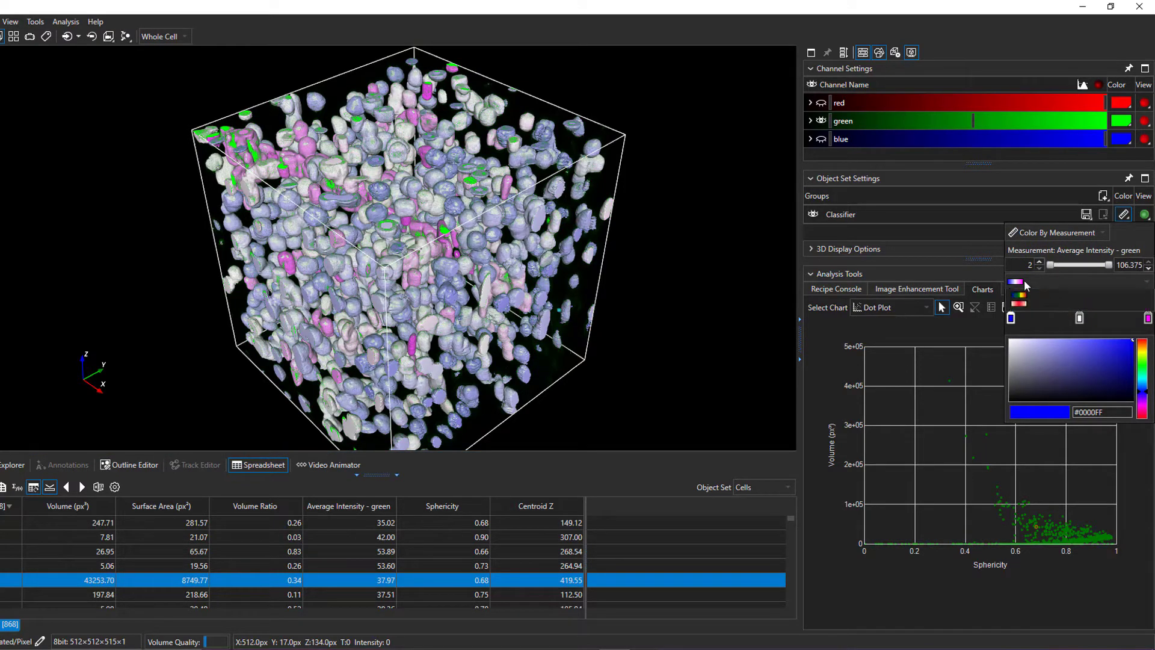
pyautogui.click(1031, 314)
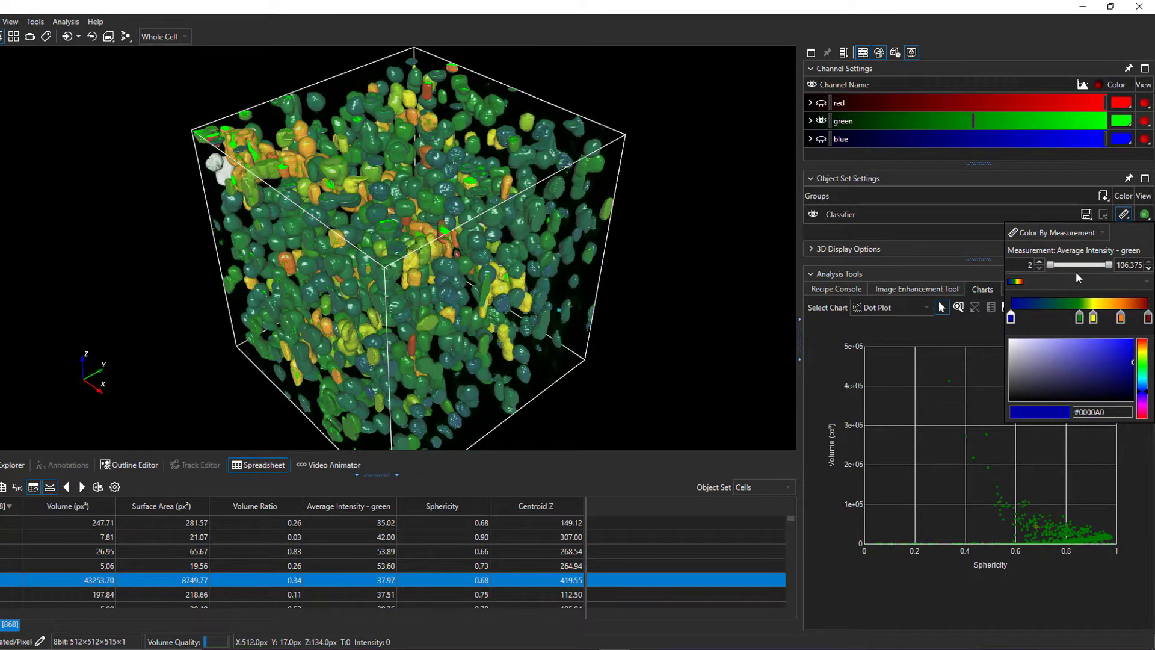
# Color the Classifier objects by sphericity and set the lower limit of the color range to 0.00260.
pyautogui.click(1083, 250)
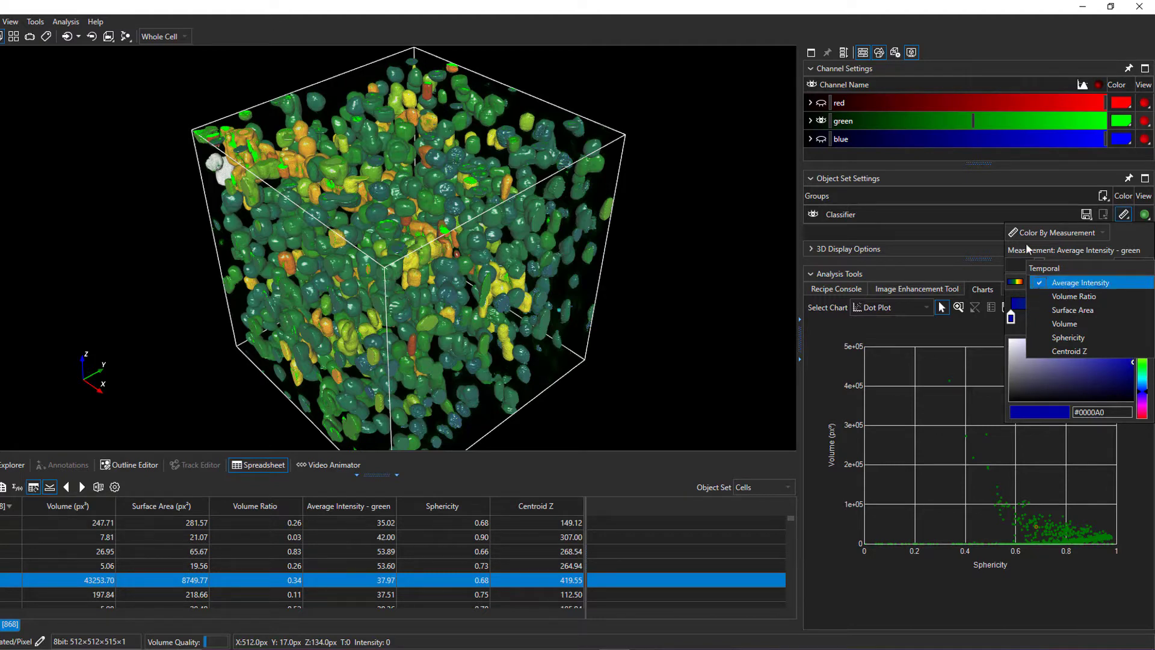
pyautogui.click(1083, 340)
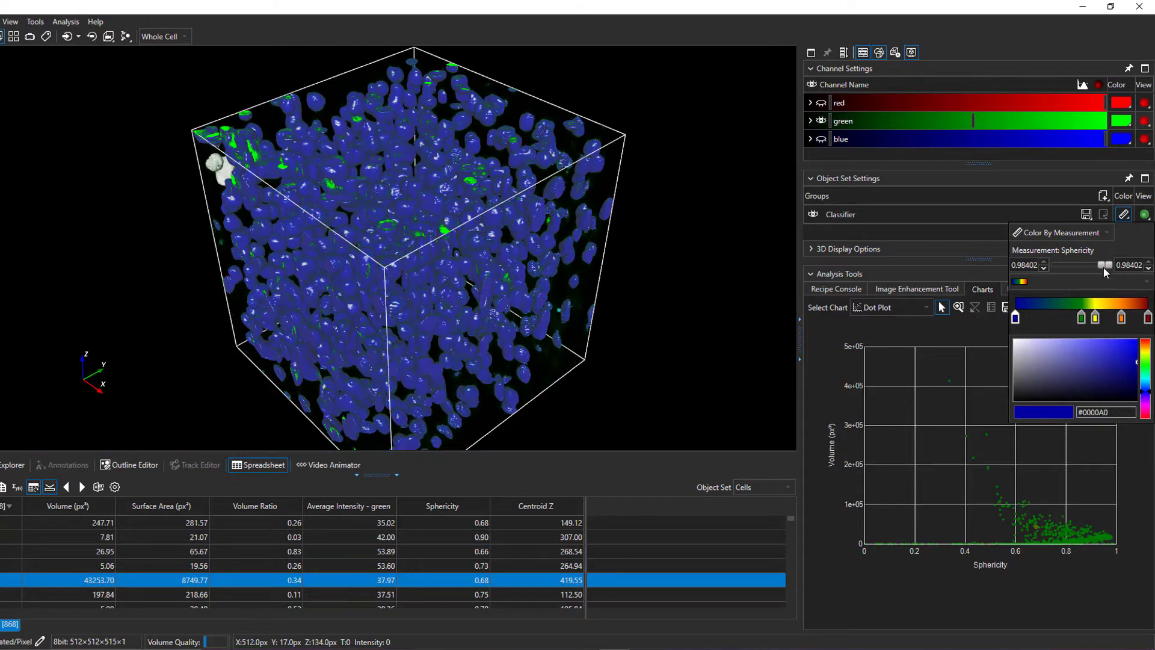
pyautogui.moveTo(1104, 267); pyautogui.dragTo(1057, 265)
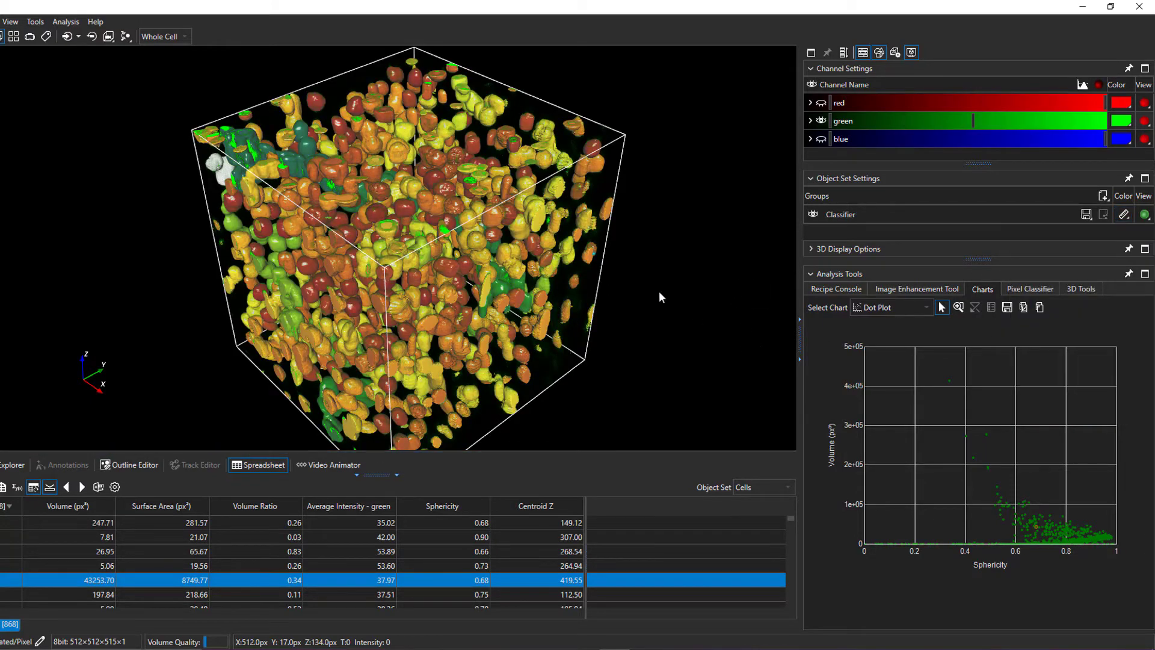
pyautogui.moveTo(659, 290); pyautogui.dragTo(674, 245)
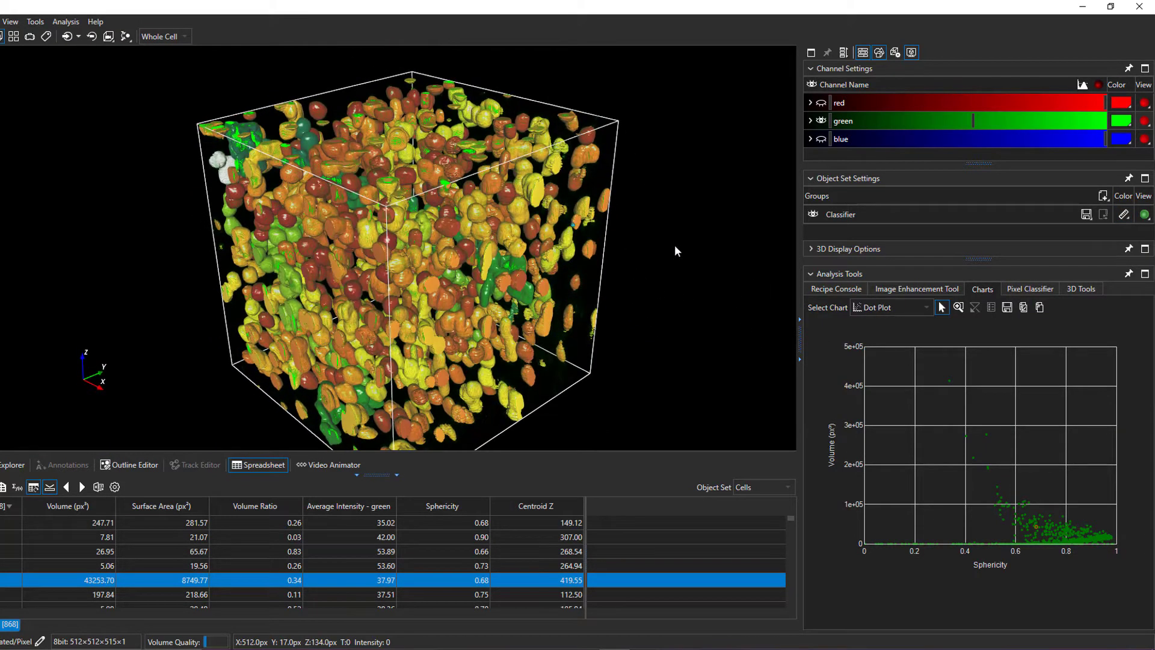
# Shift the color stops along the sphericity color map to redistribute the colors over the objects.
pyautogui.click(1125, 216)
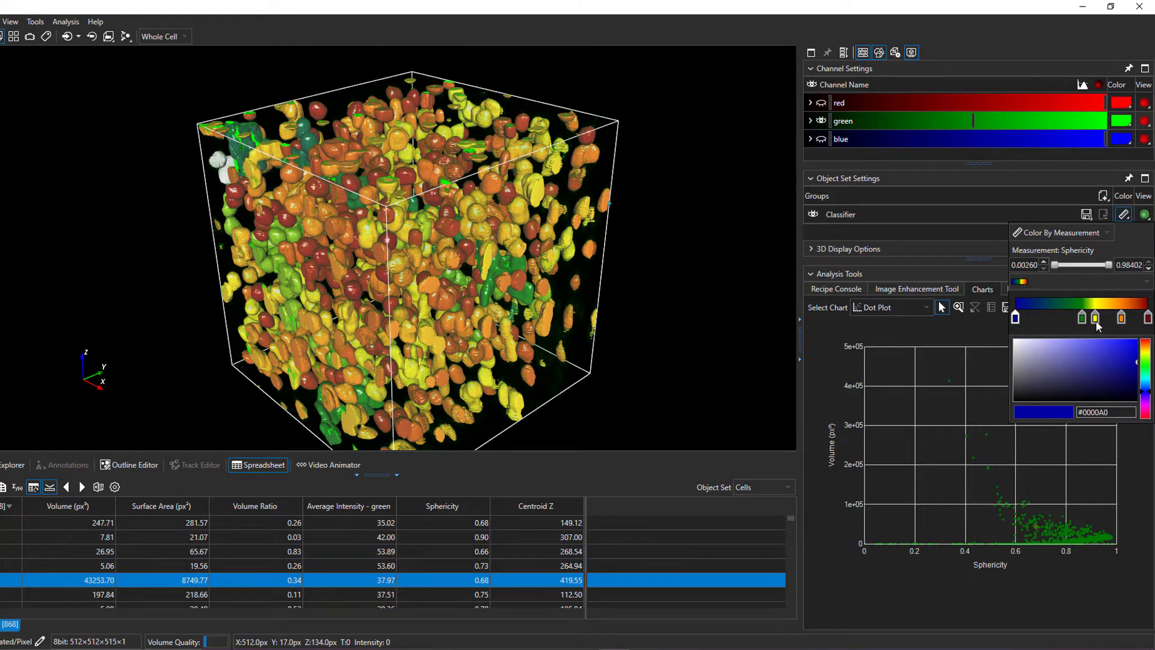
pyautogui.moveTo(1082, 317)
pyautogui.mouseDown()
pyautogui.moveTo(1044, 319)
pyautogui.moveTo(1074, 321)
pyautogui.mouseUp()
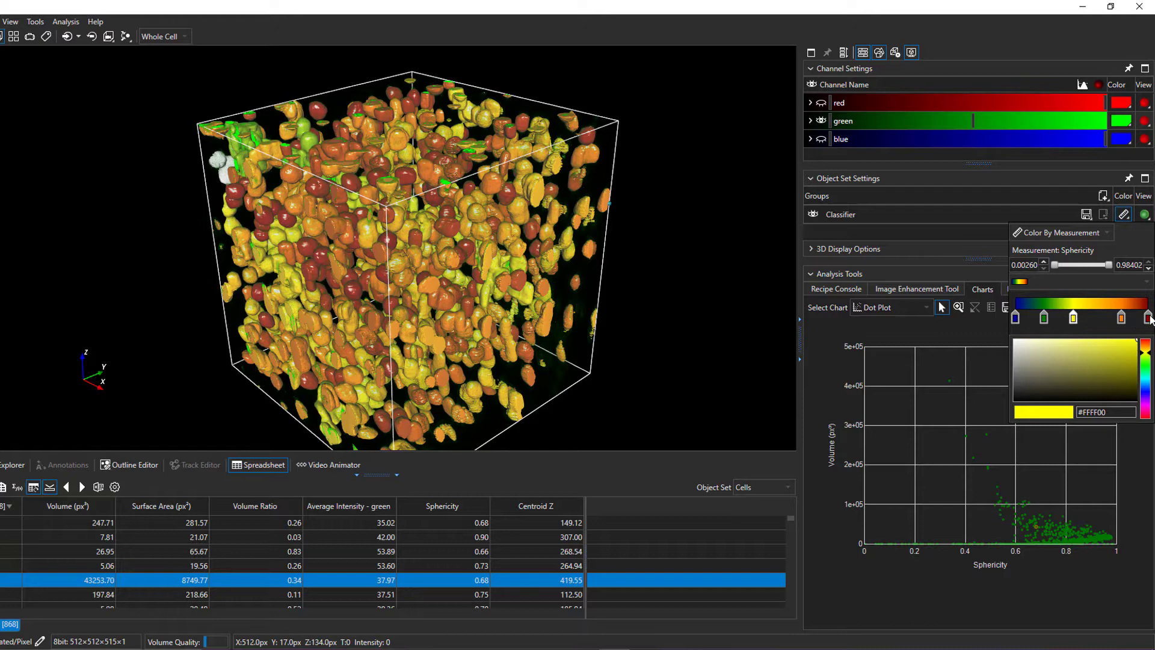
pyautogui.moveTo(1148, 317); pyautogui.dragTo(1107, 320)
pyautogui.click(1100, 321)
pyautogui.moveTo(1016, 319); pyautogui.dragTo(1050, 320)
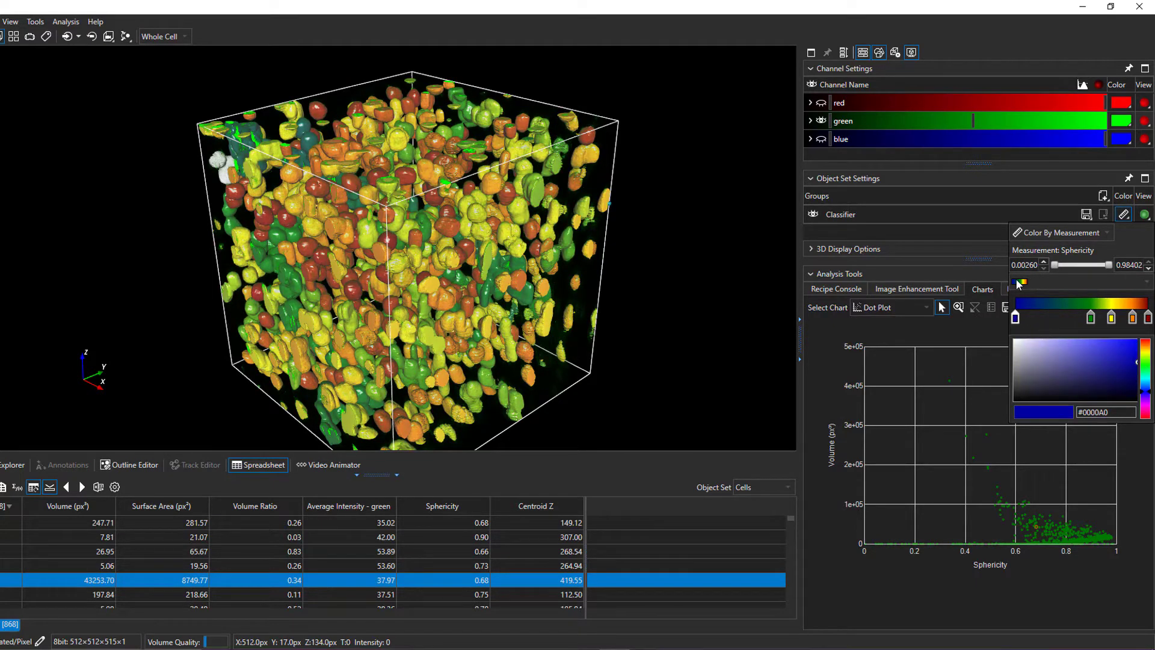
# Apply the black-red-green-blue-cyan-magenta-yellow-white color map to the sphericity coloring and view the objects from another angle.
pyautogui.click(1031, 281)
pyautogui.click(1030, 305)
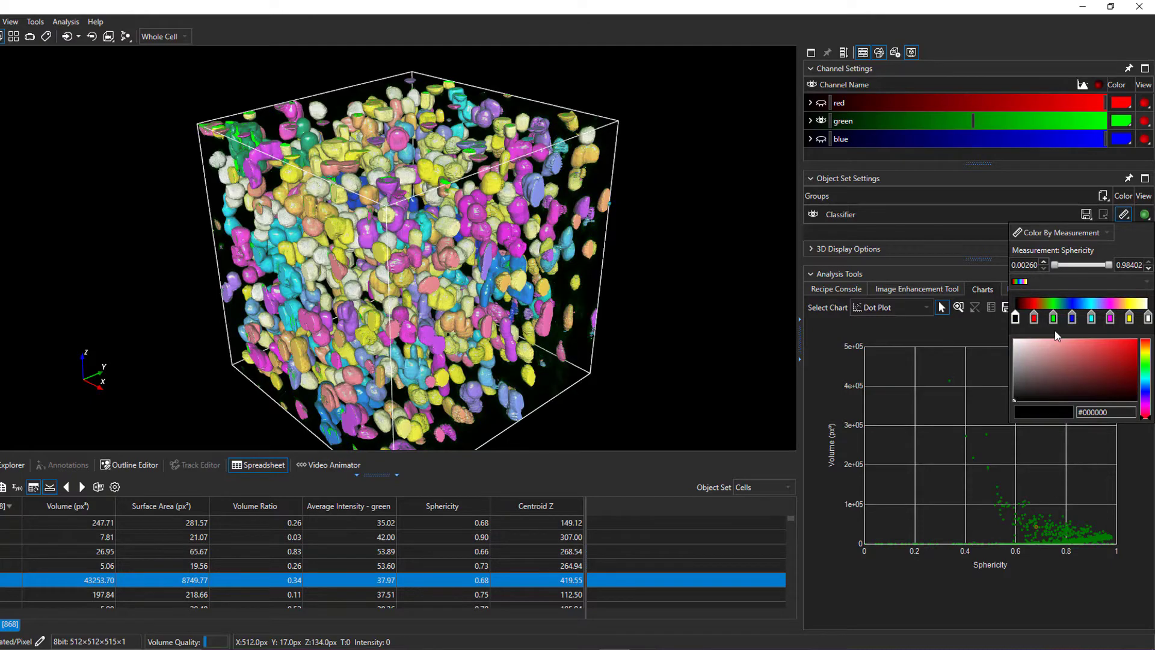
pyautogui.click(663, 231)
pyautogui.moveTo(614, 290); pyautogui.dragTo(624, 322)
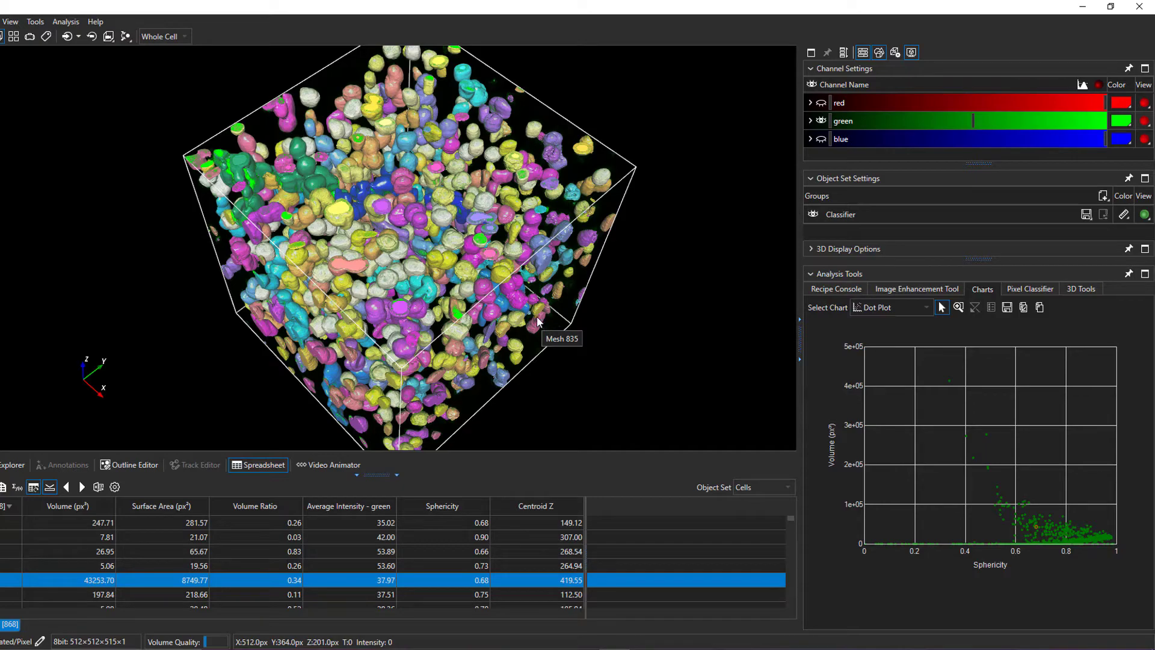
pyautogui.moveTo(514, 340); pyautogui.dragTo(662, 373)
# Show the red and blue channels together with the colored objects in the volume.
pyautogui.click(821, 103)
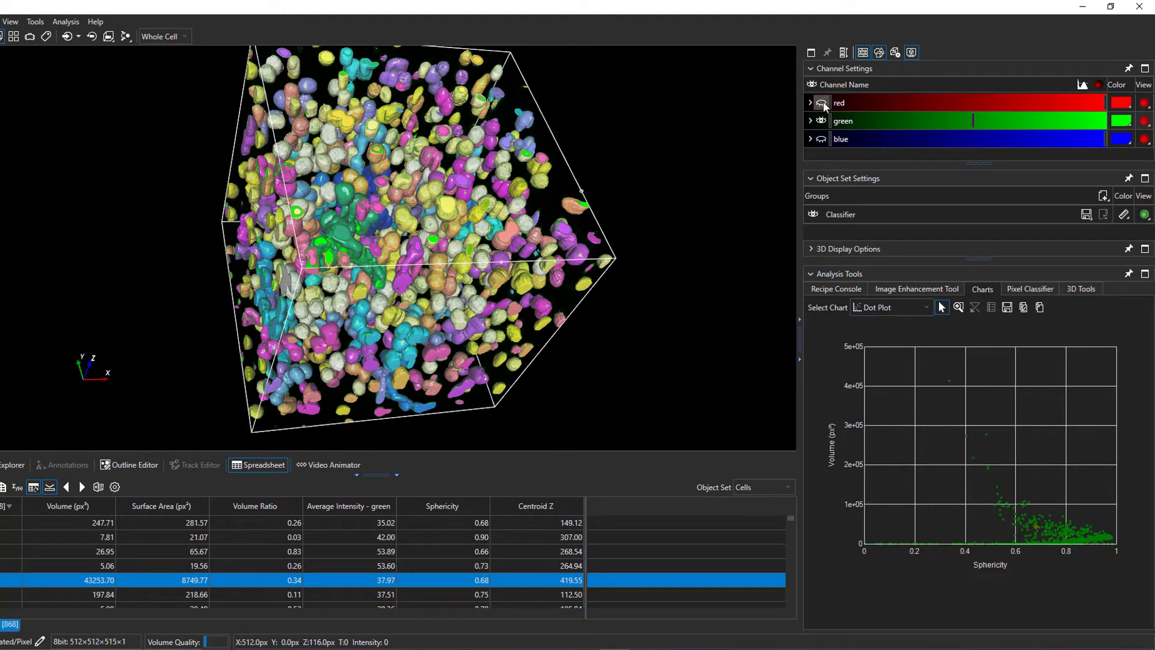
pyautogui.click(822, 138)
pyautogui.moveTo(700, 210); pyautogui.dragTo(678, 232)
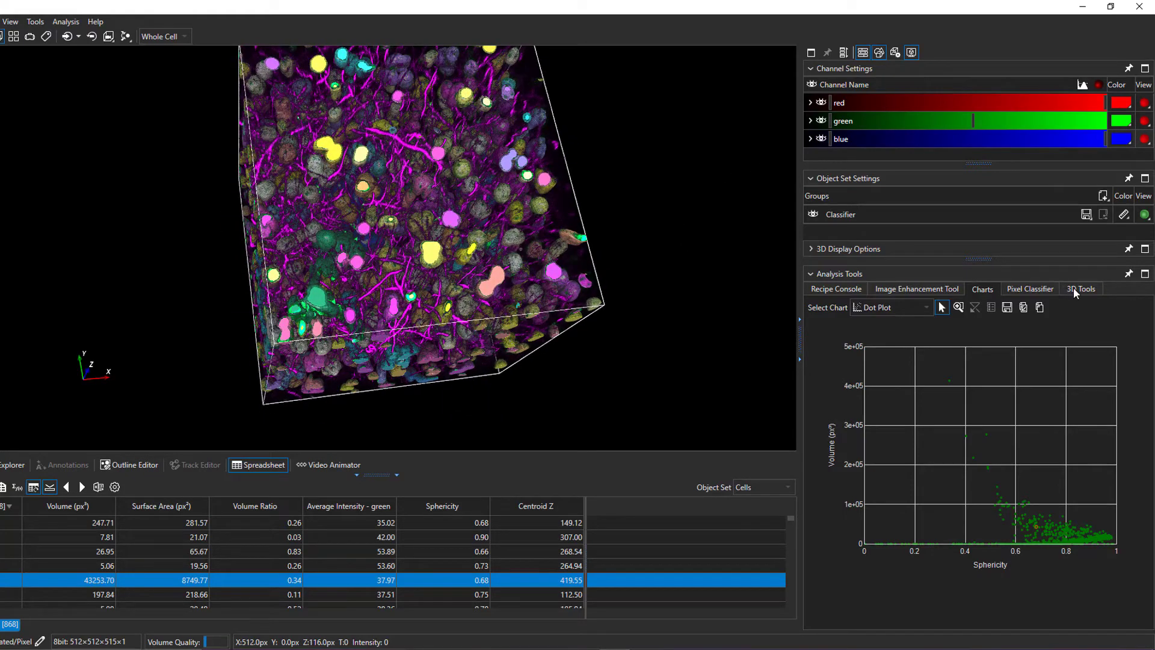
# Return to the Pixel Classifier settings, fit the whole volume in view and collapse the Input & Training section.
pyautogui.click(1033, 289)
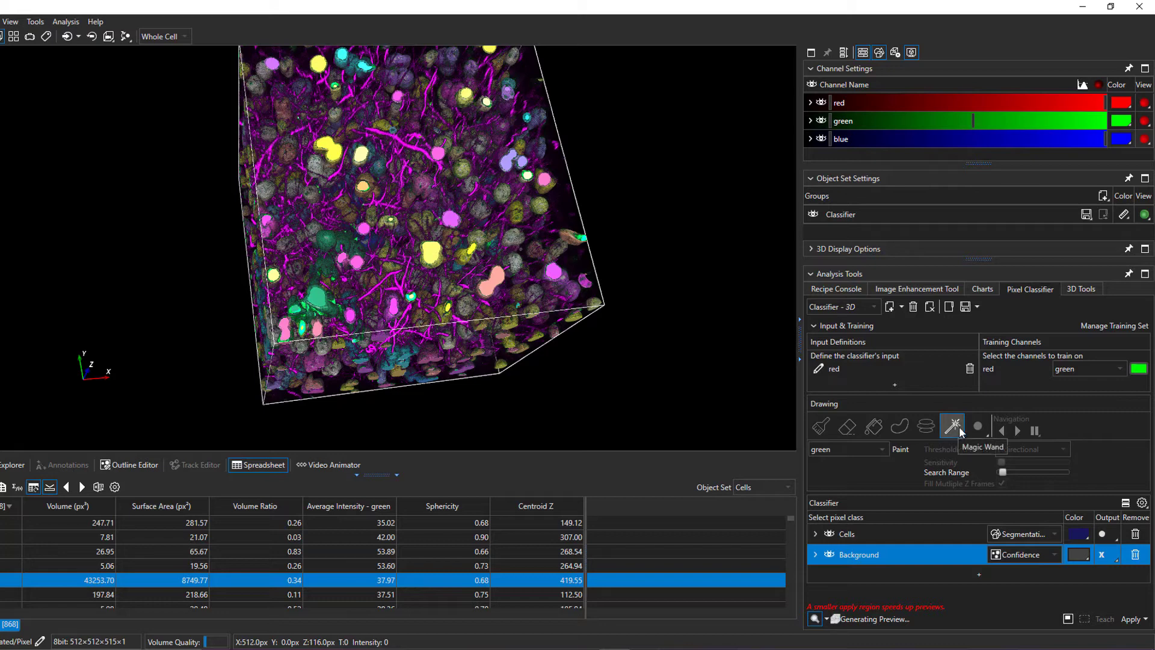
pyautogui.moveTo(589, 221); pyautogui.dragTo(583, 247)
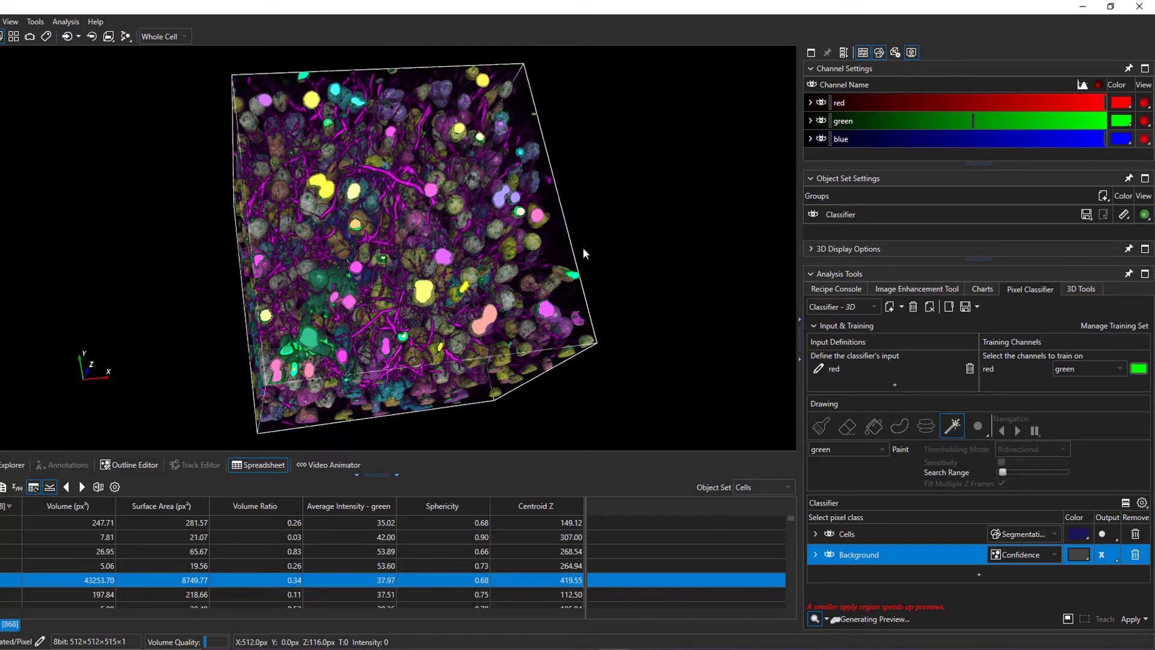
pyautogui.click(1009, 317)
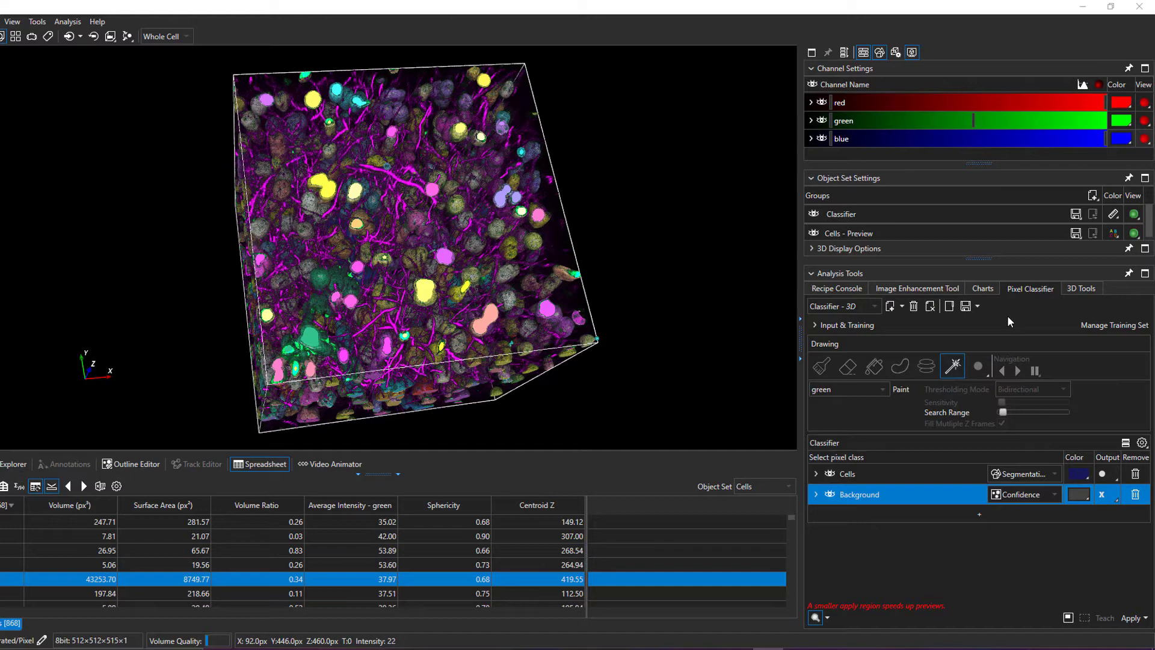
# Examine the file dialogs for saving the classifier and the current image's annotations, cancelling both.
pyautogui.click(977, 307)
pyautogui.click(960, 328)
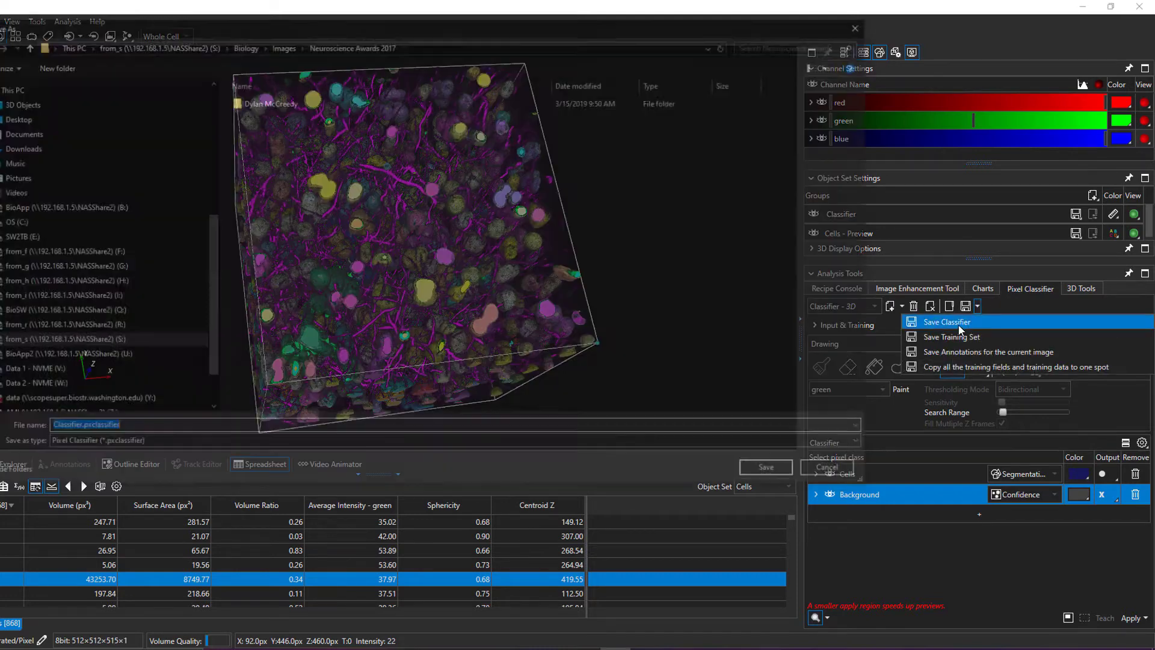
pyautogui.click(846, 473)
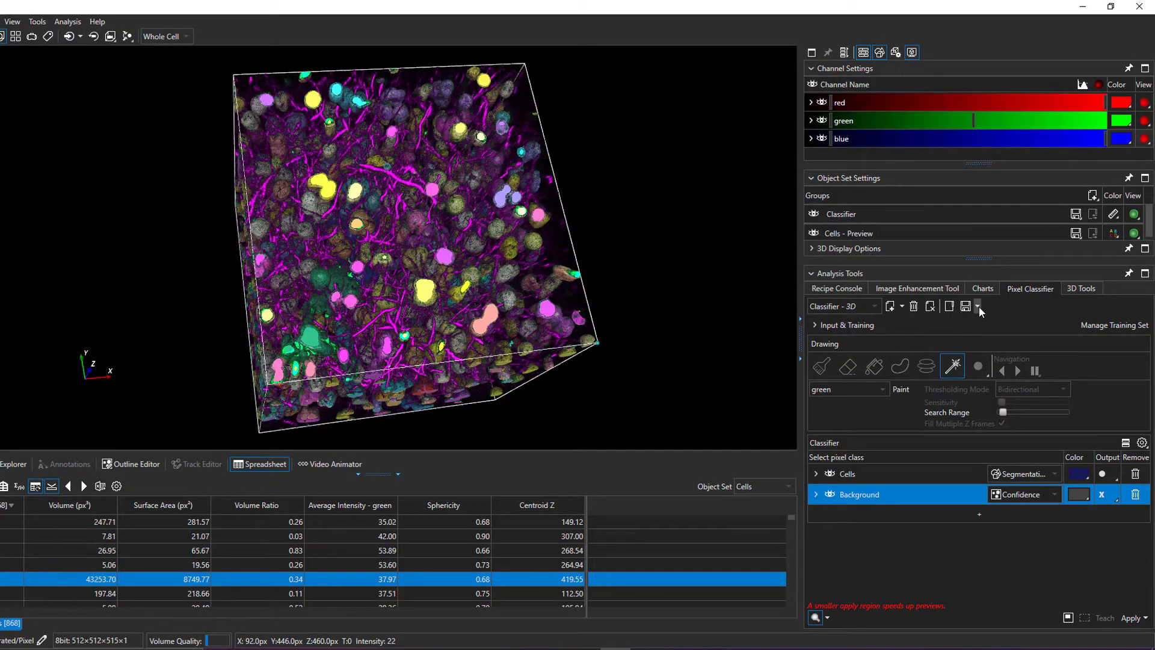
pyautogui.click(977, 307)
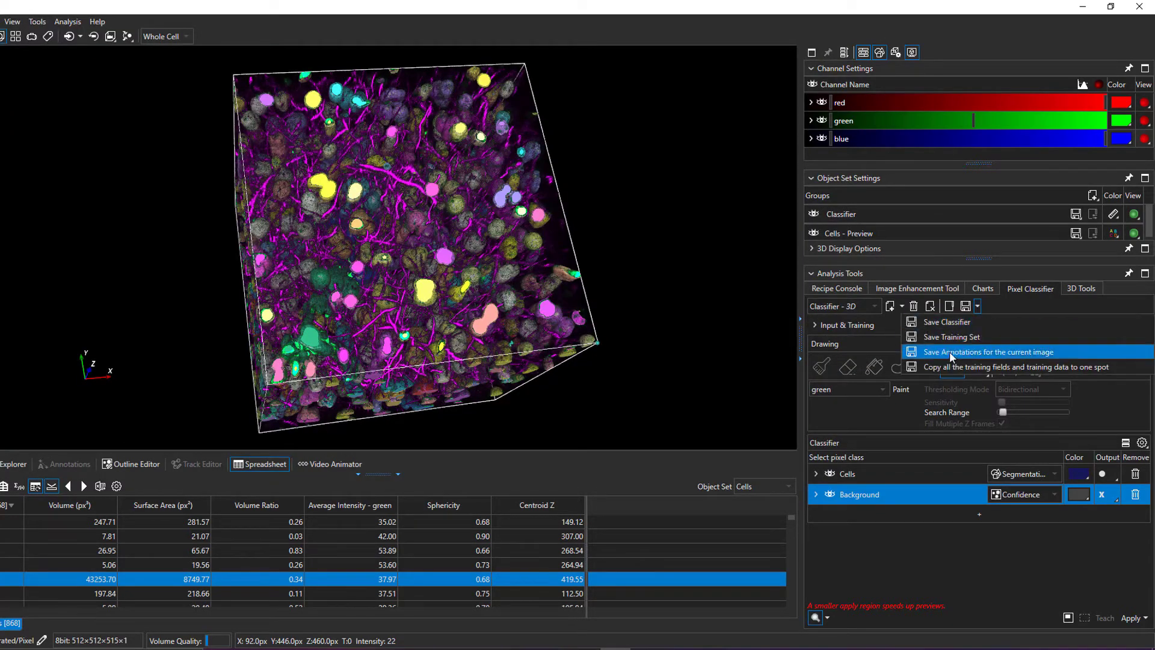
pyautogui.click(950, 351)
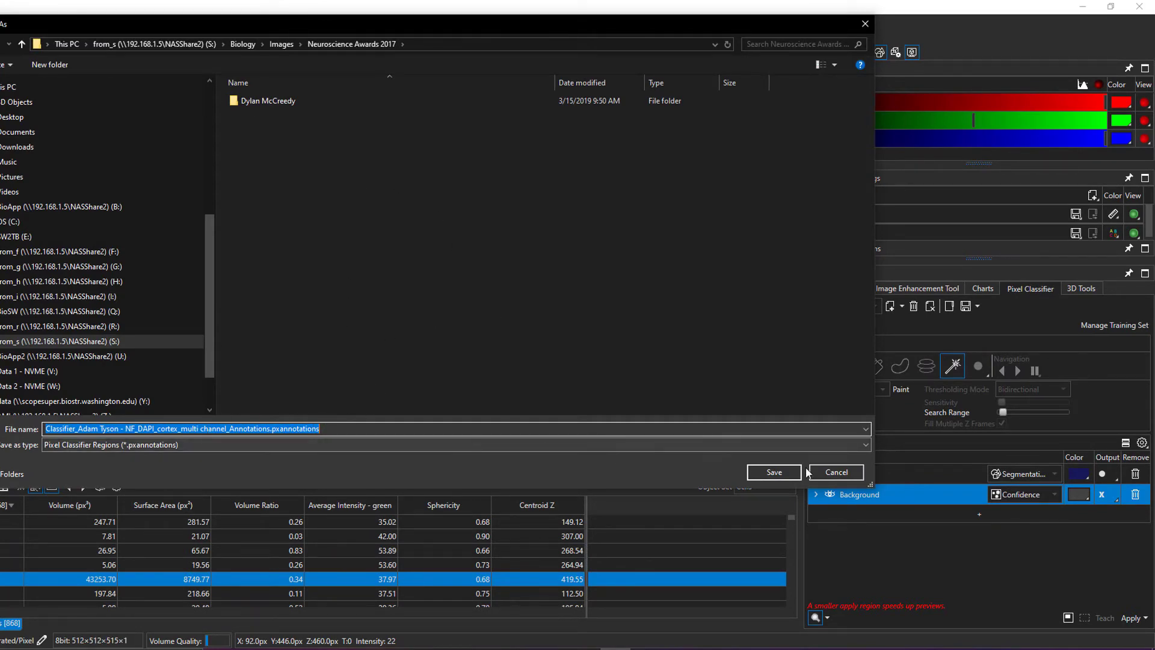
pyautogui.click(836, 473)
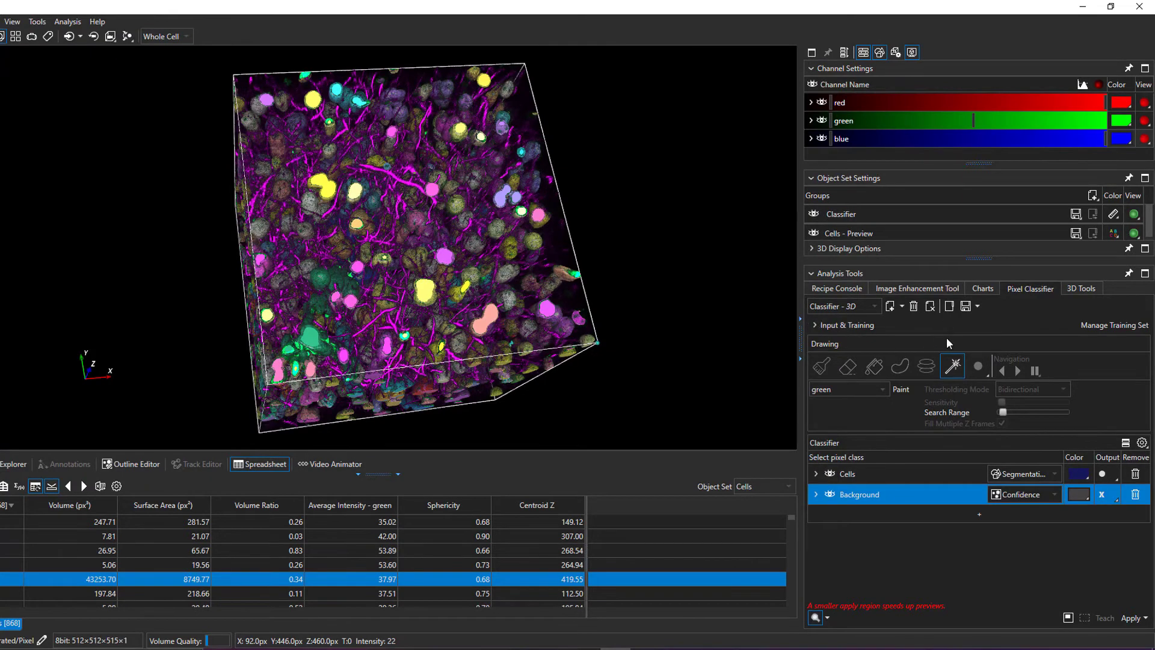
# Review the classifier's option to copy all training fields and data to one spot and its batch apply option.
pyautogui.click(977, 307)
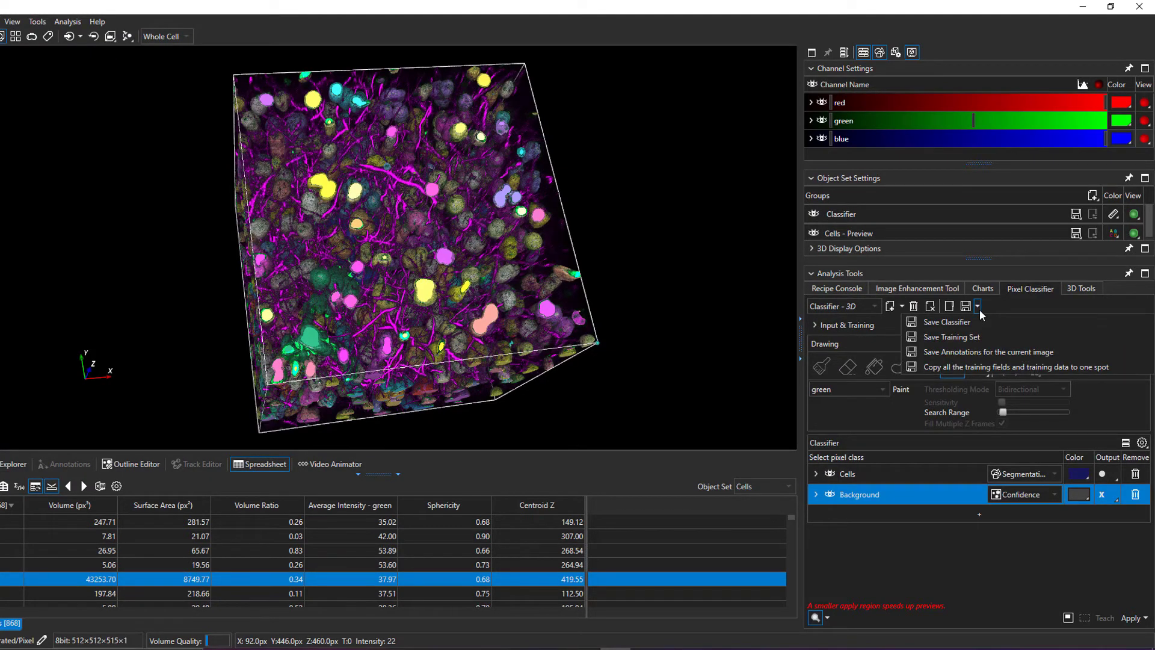
pyautogui.click(997, 369)
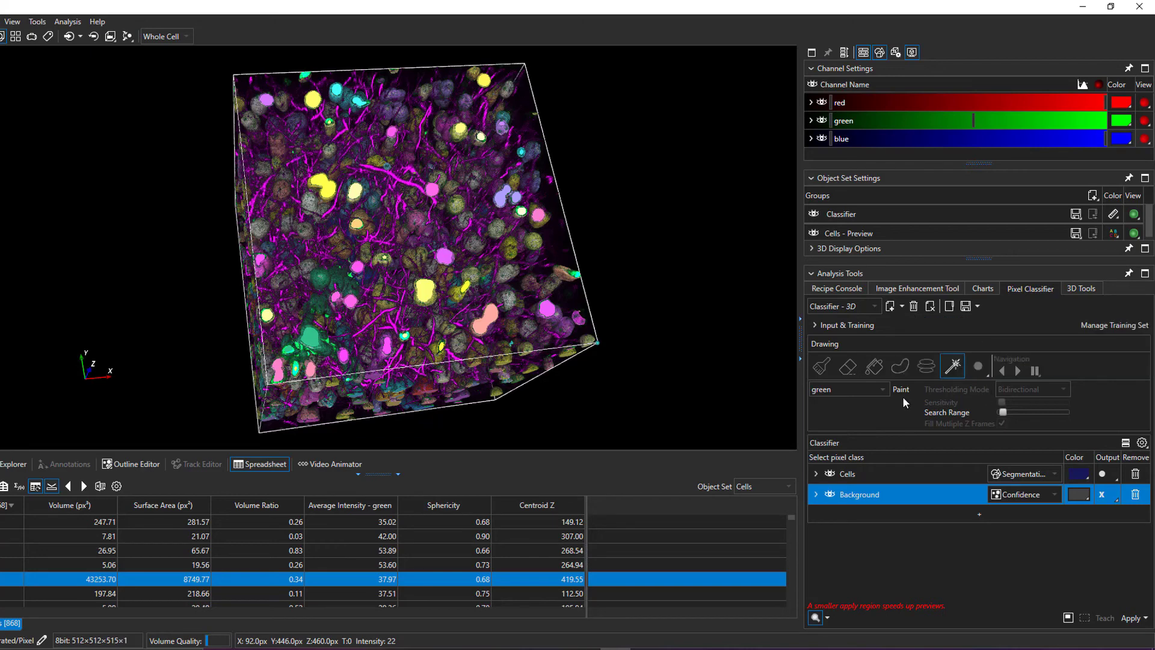
pyautogui.click(1145, 618)
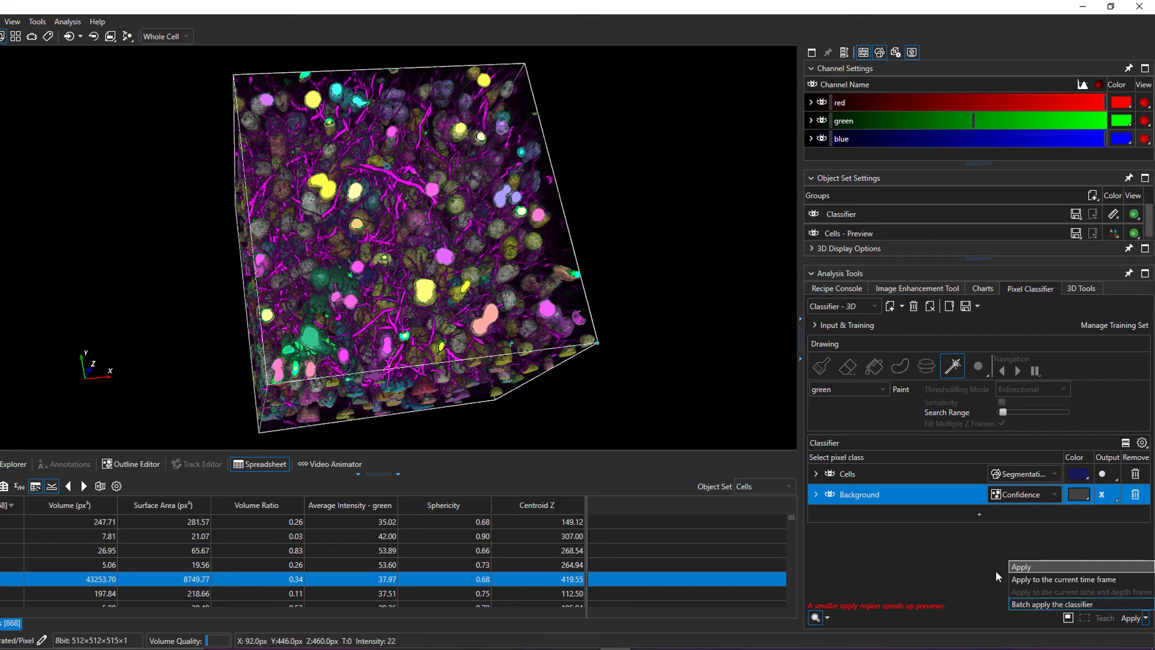
pyautogui.click(964, 553)
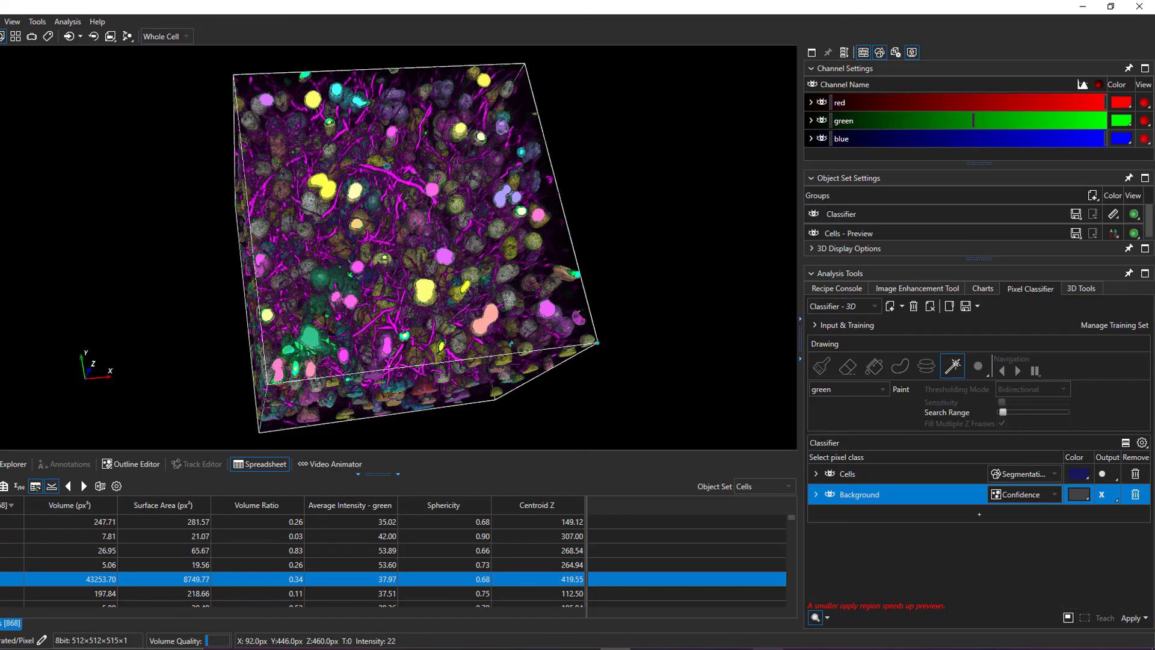